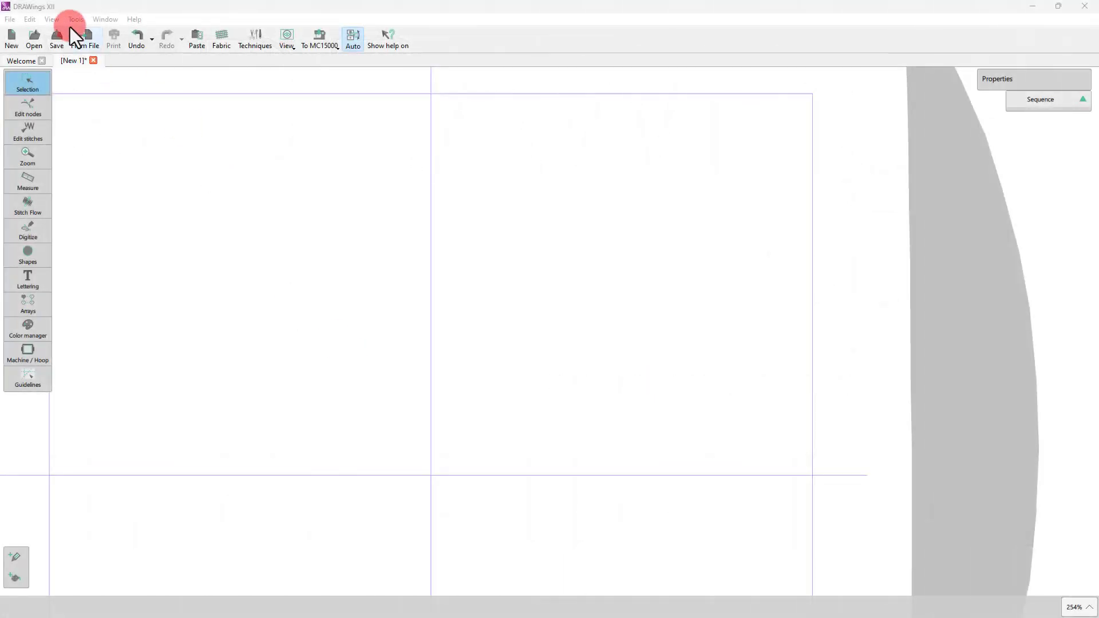
Review the digitizer tool setting in the Tools options, leaving DRAWings as the chosen digitizer.
left_click(70, 25)
left_click(91, 114)
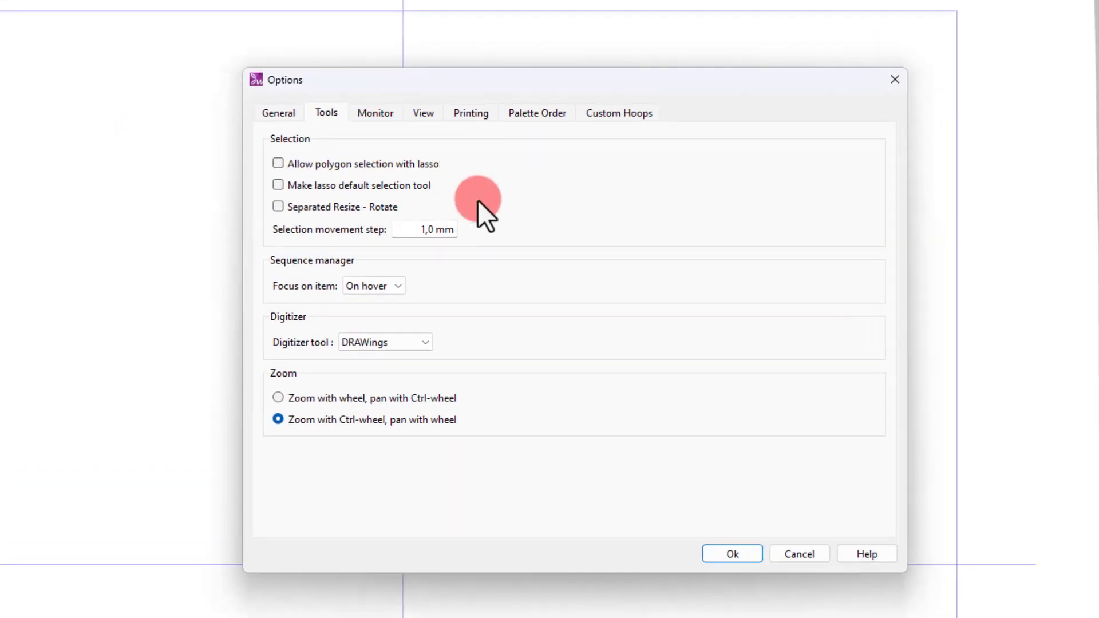
left_click(381, 345)
left_click(395, 349)
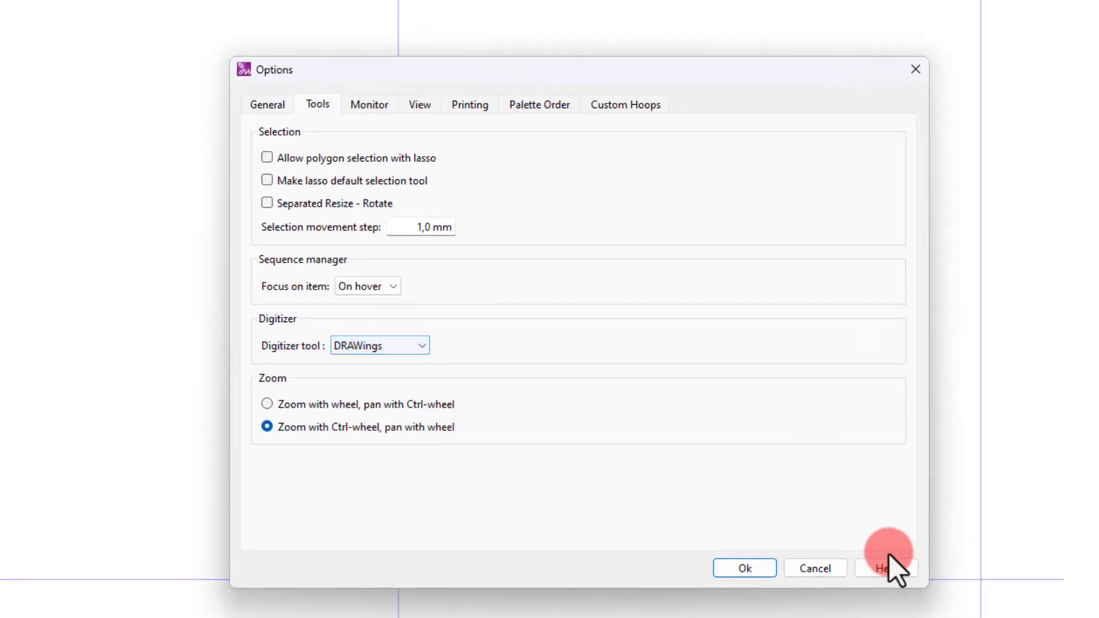
left_click(815, 568)
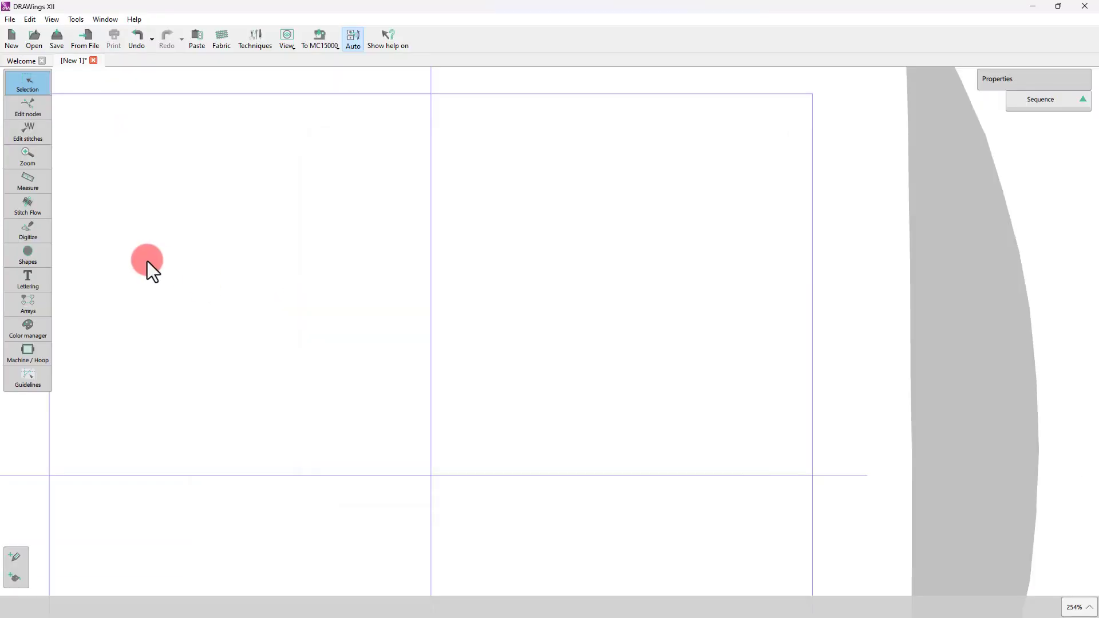
Digitize the first section of a shape as an open arch with five curve points and finalize that section.
left_click(28, 232)
left_click(67, 229)
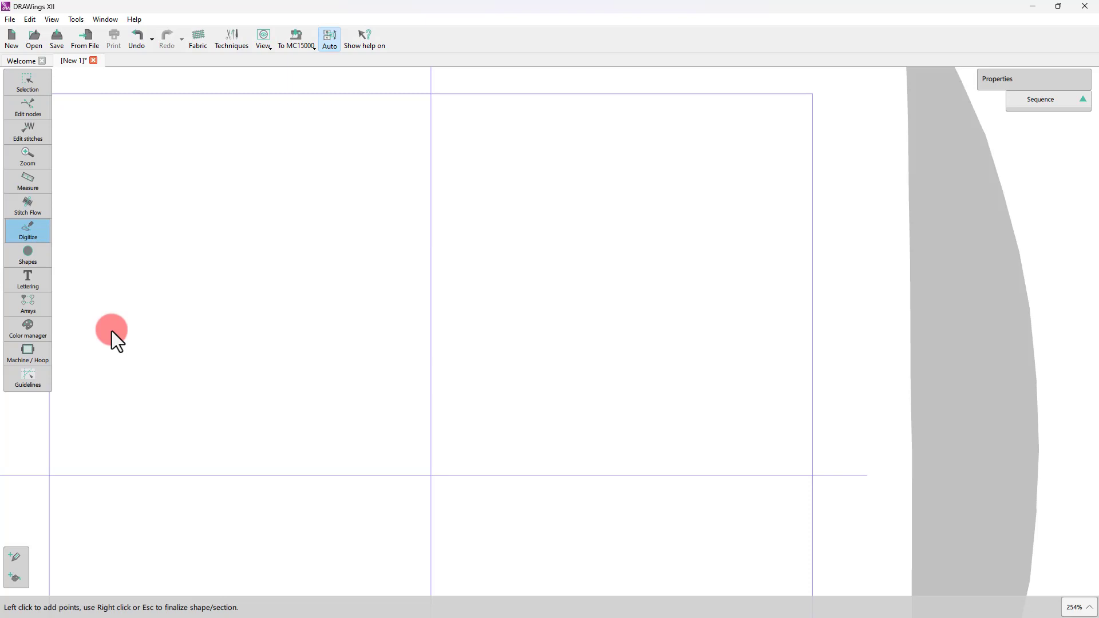
left_click(111, 290)
left_click(120, 242)
left_click(129, 235)
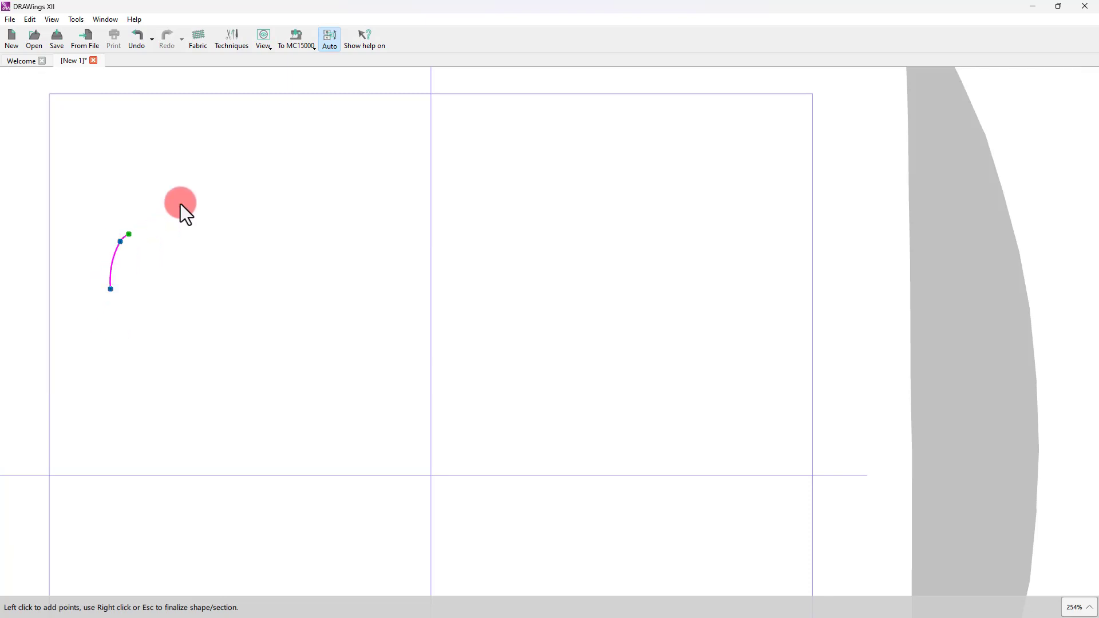
left_click(171, 197)
left_click(204, 232)
left_click(211, 298)
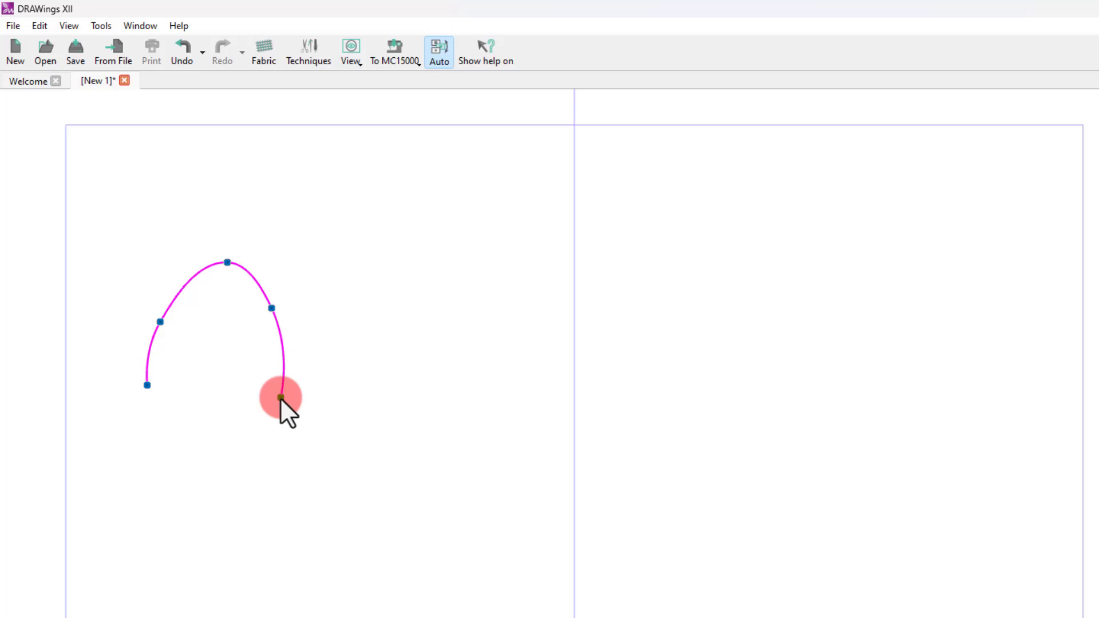
left_click_drag(280, 398, 361, 298)
left_click_drag(349, 376, 362, 407)
left_click(374, 385)
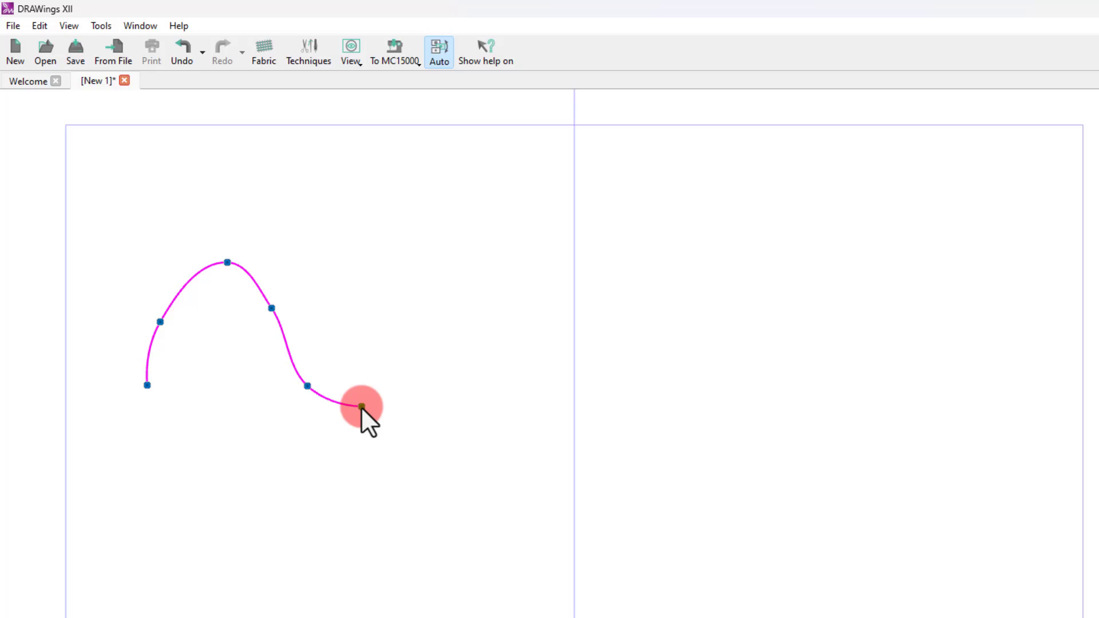
left_click_drag(362, 407, 331, 410)
right_click(332, 410)
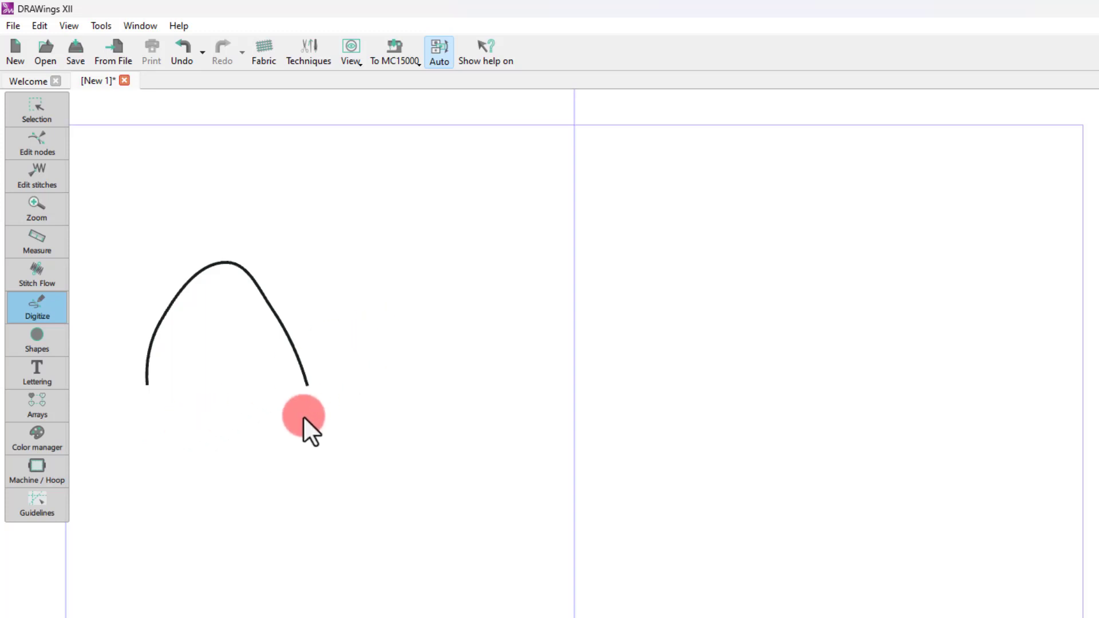
Digitize the second section below the arch as a five-point U-shaped curve and finalize the two-section shape.
left_click(306, 398)
left_click(265, 460)
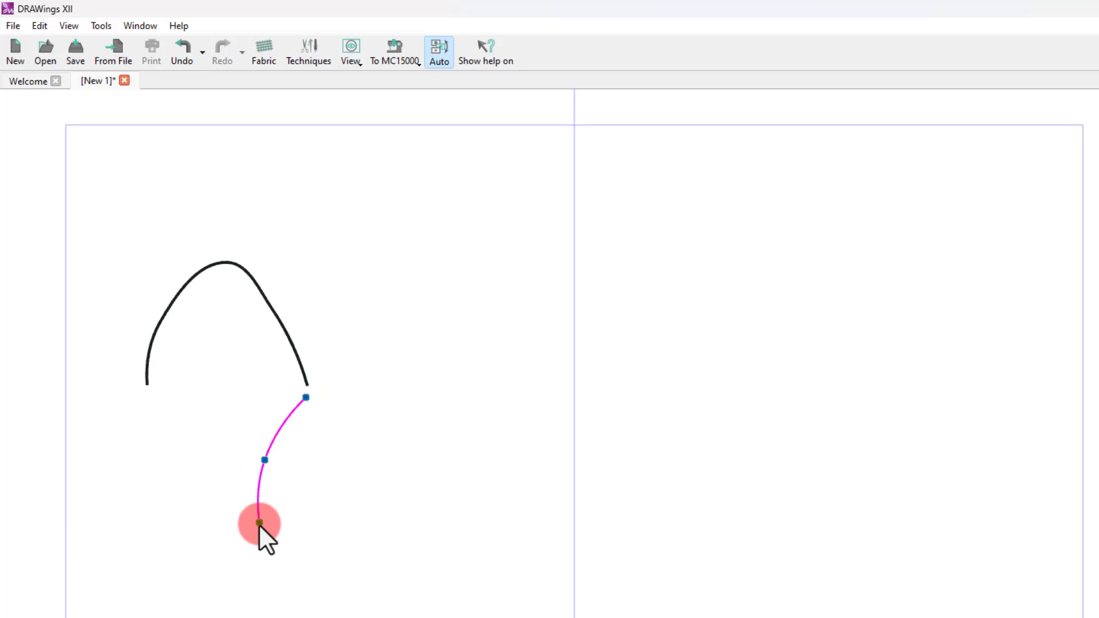
left_click(246, 525)
left_click(191, 452)
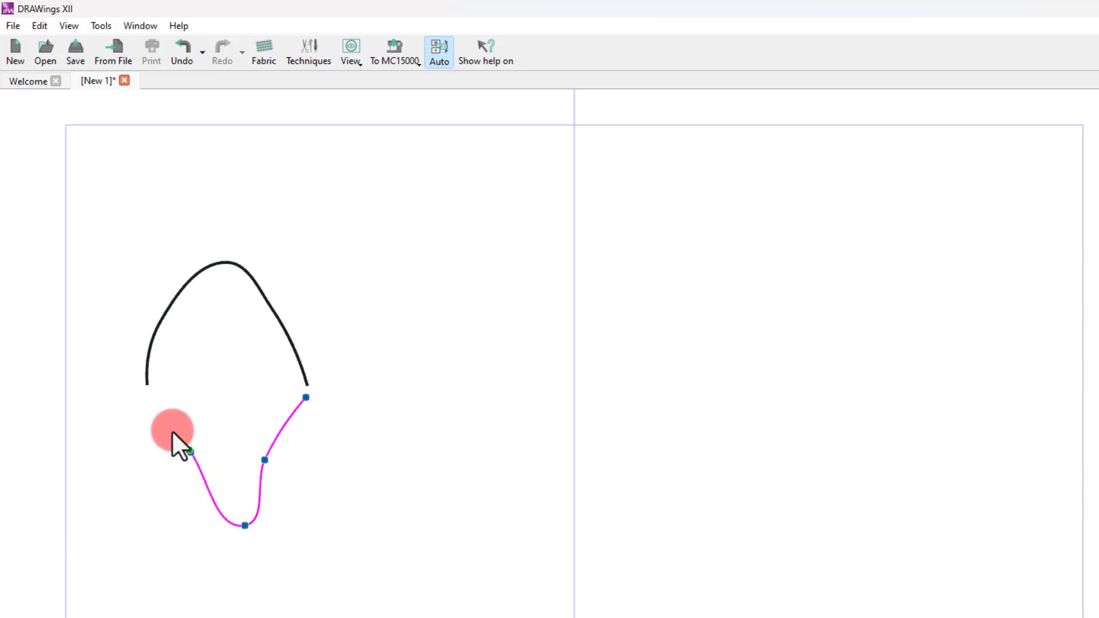
left_click(143, 404)
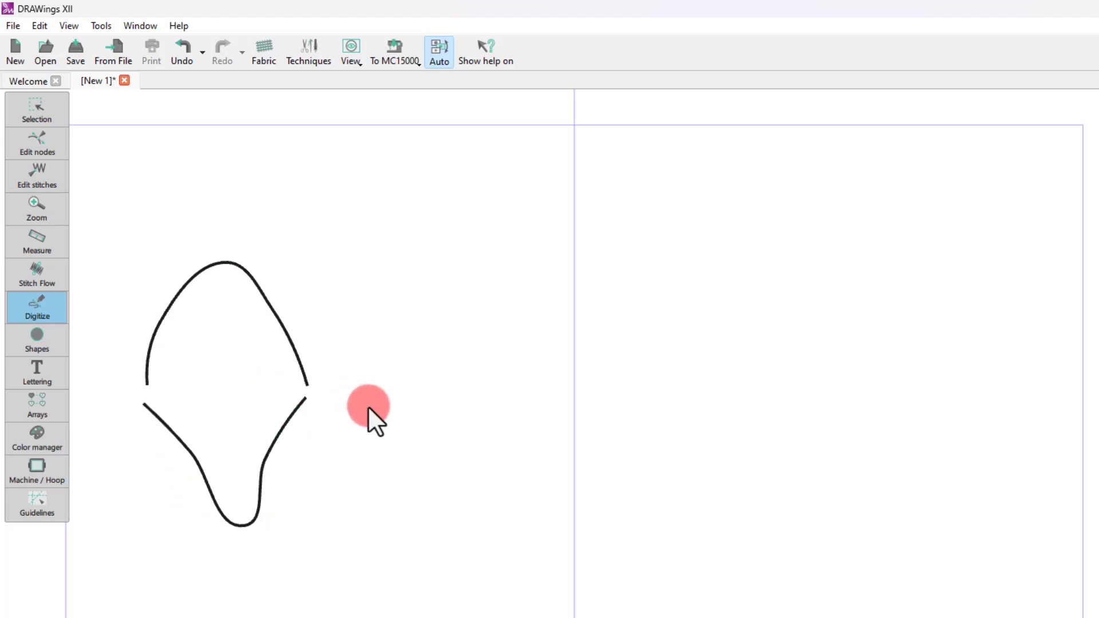
left_click(342, 393)
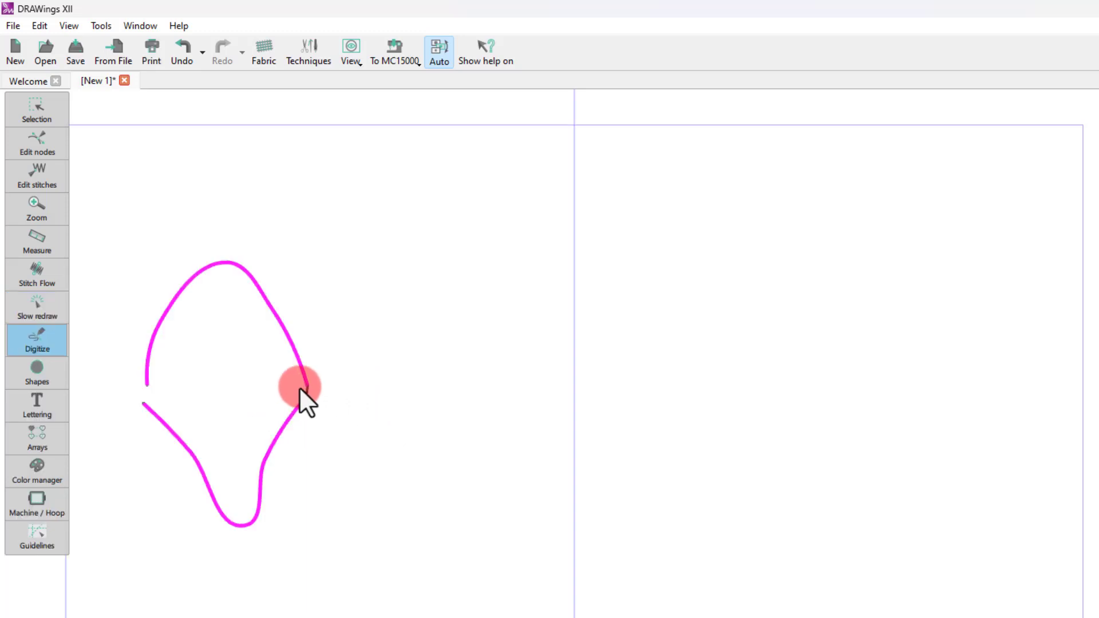
Digitize the outer section of a second shape beside the first as a wide five-point arch and finalize that section.
scroll(307, 408, "up", 2)
scroll(488, 402, "down", 3)
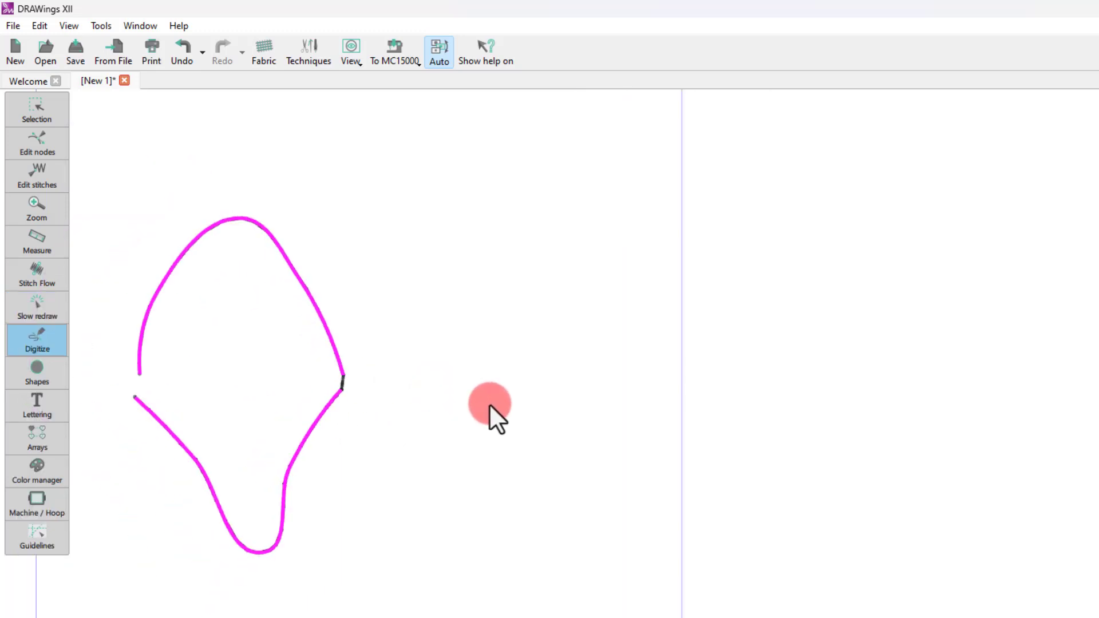
scroll(438, 409, "up", 3)
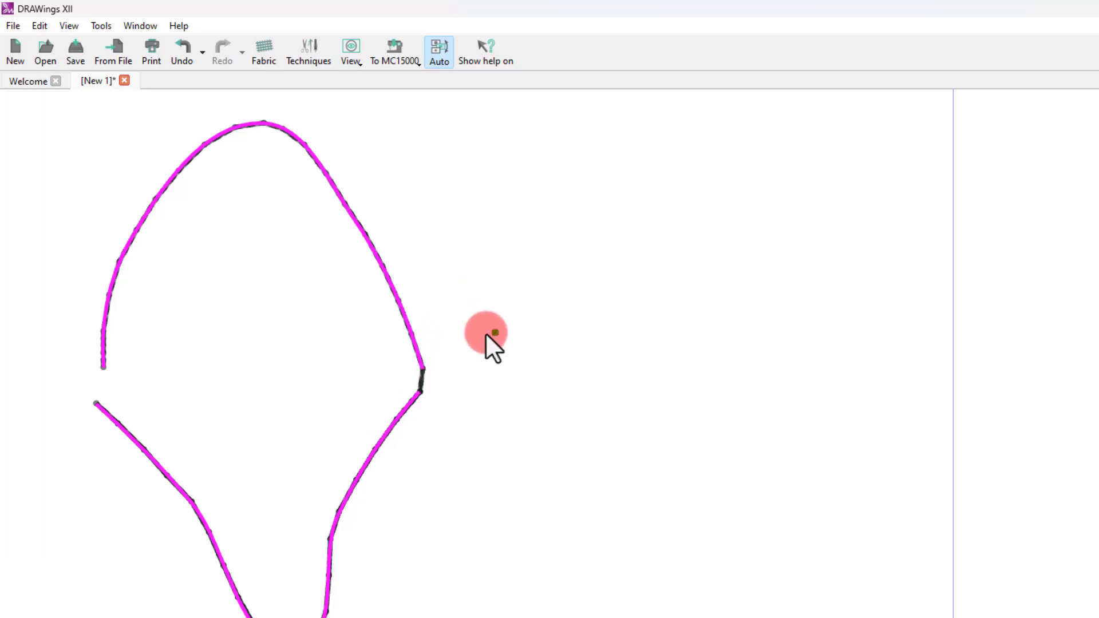
left_click(495, 332)
left_click(495, 206)
left_click(653, 182)
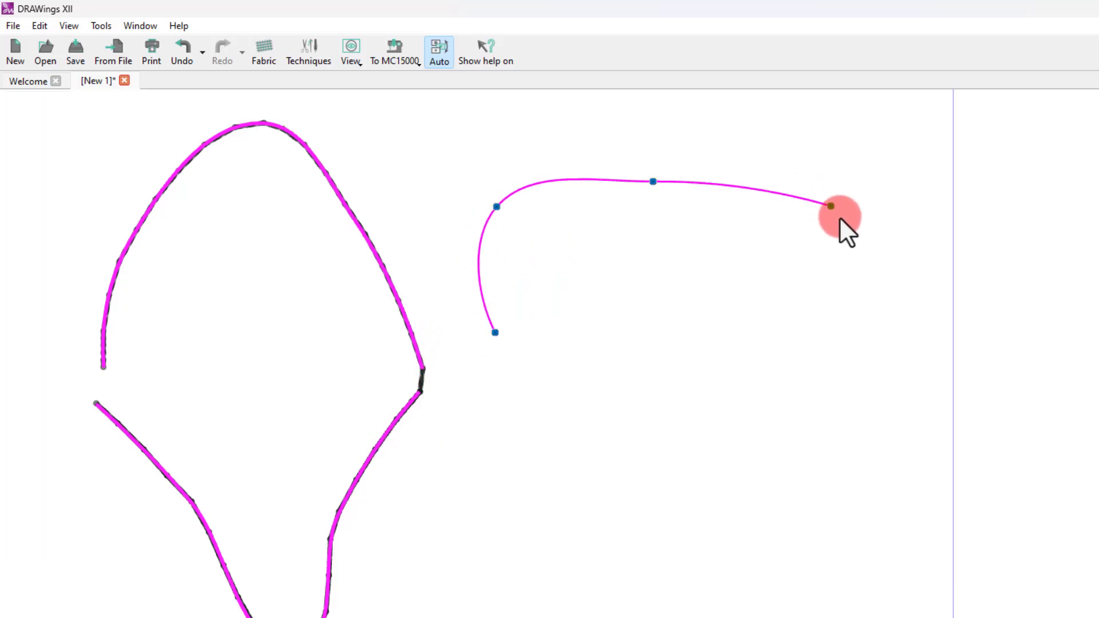
left_click(841, 218)
left_click(923, 399)
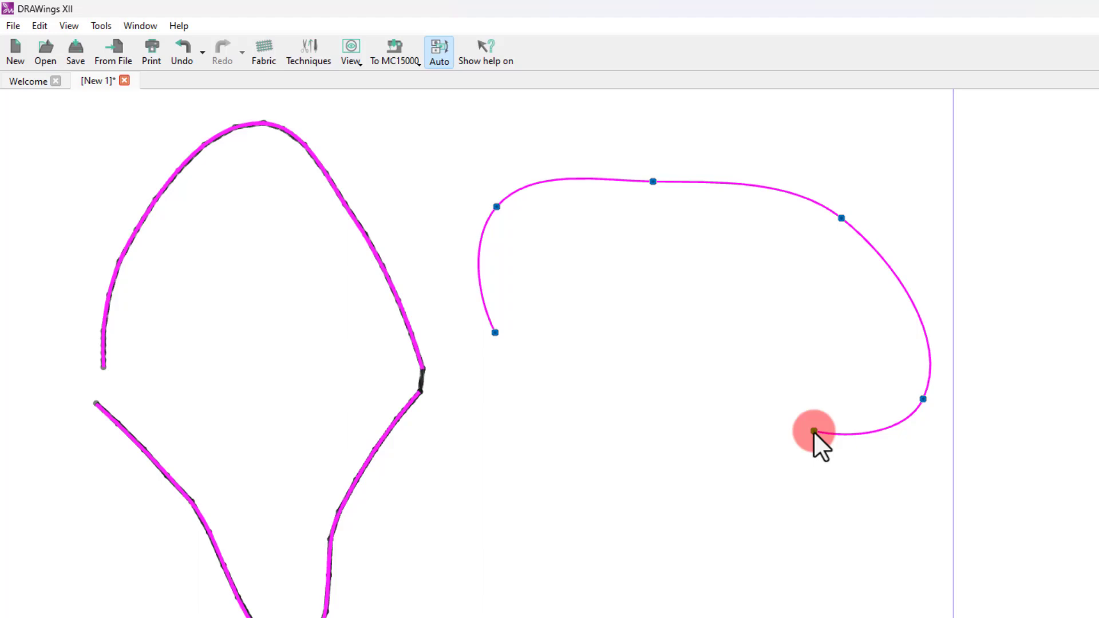
right_click(812, 431)
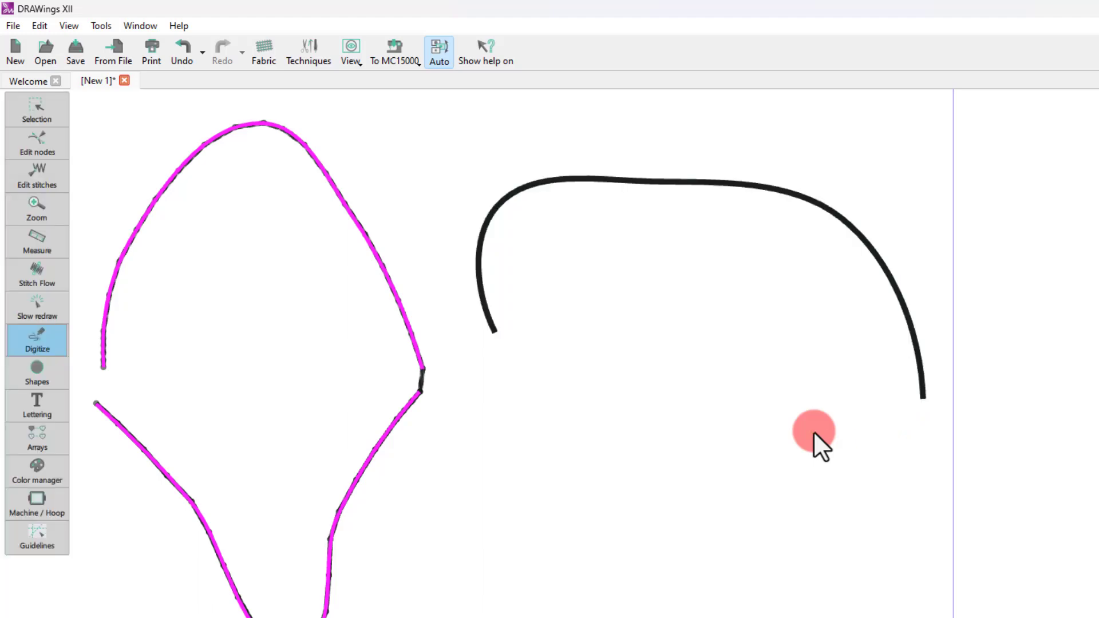
Digitize the inner section under the wide arch with four curve points, finalize the crescent shape, and return to the Selection tool.
left_click(874, 368)
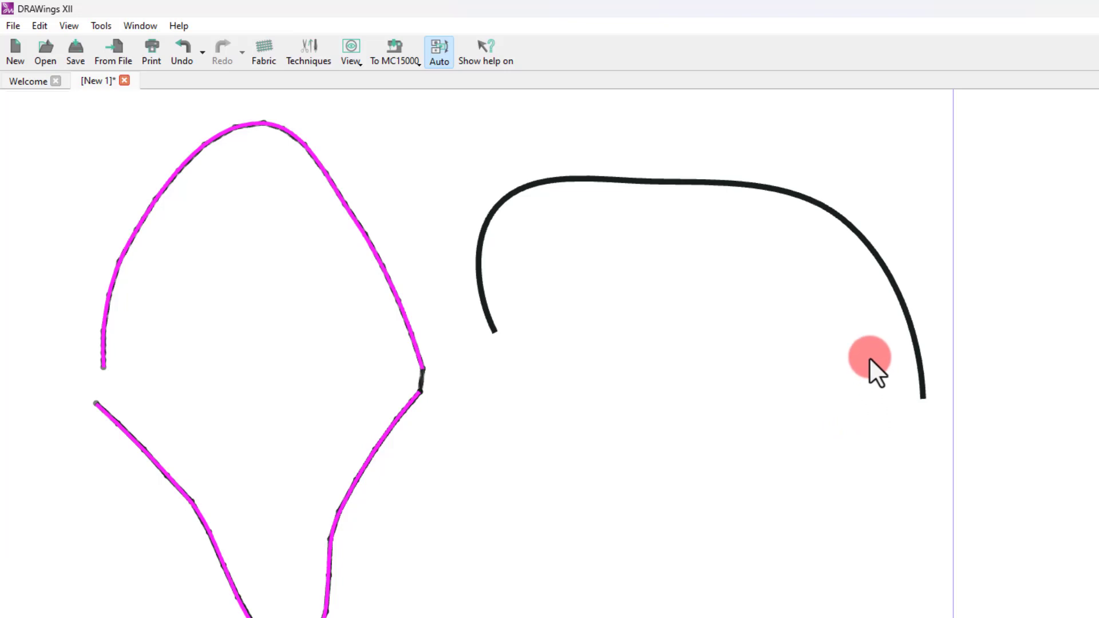
left_click(779, 253)
left_click(572, 233)
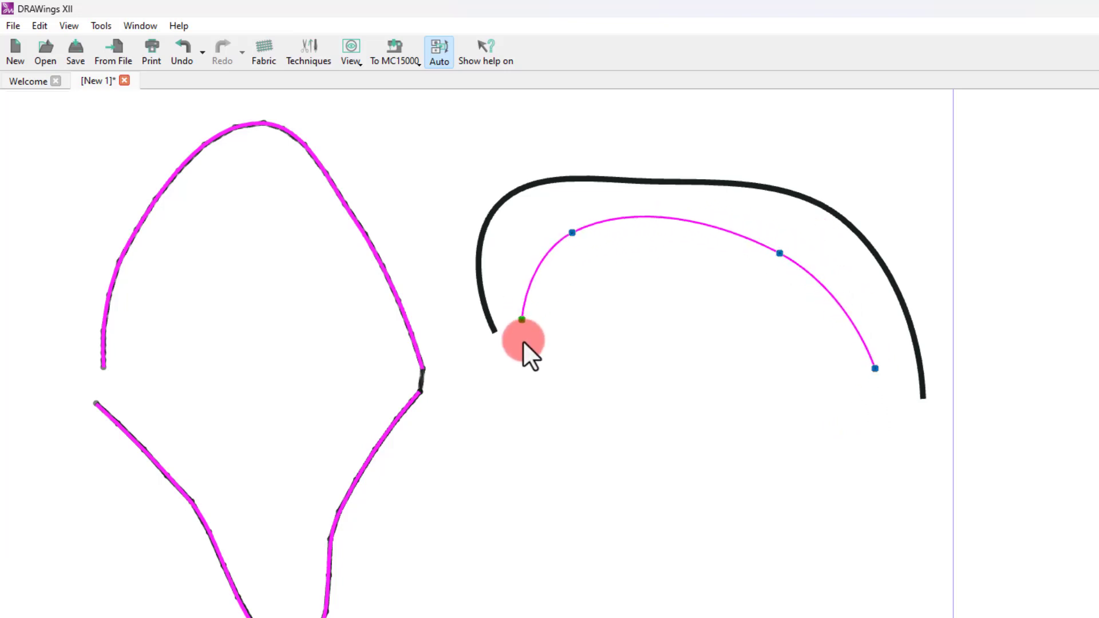
left_click(523, 341)
right_click(552, 344)
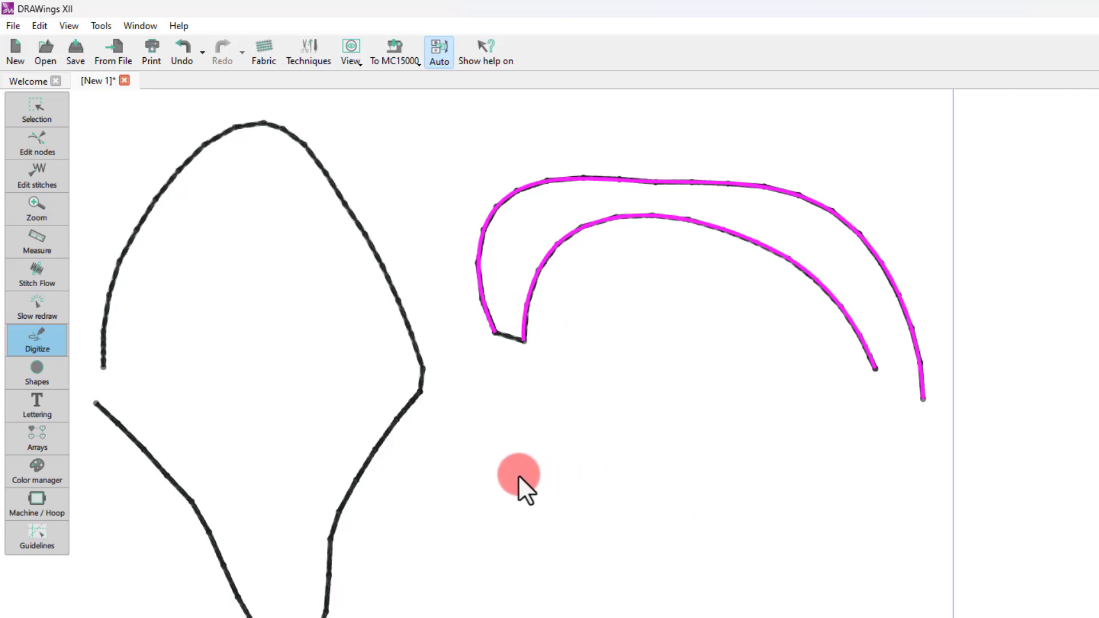
scroll(517, 474, "down", 2)
scroll(481, 476, "up", 3)
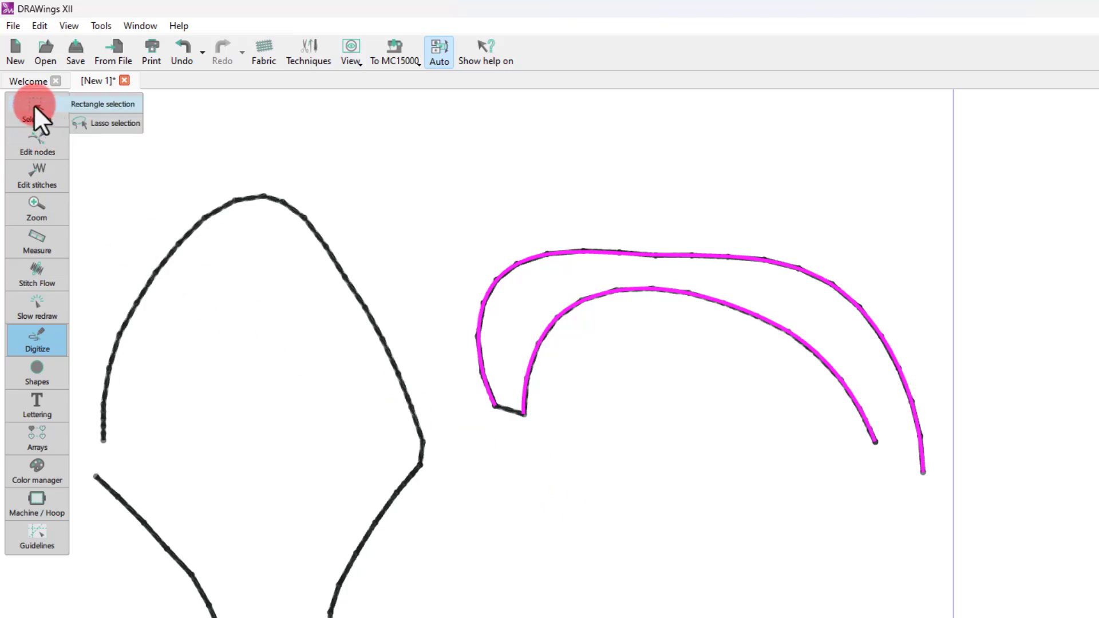
right_click(693, 468)
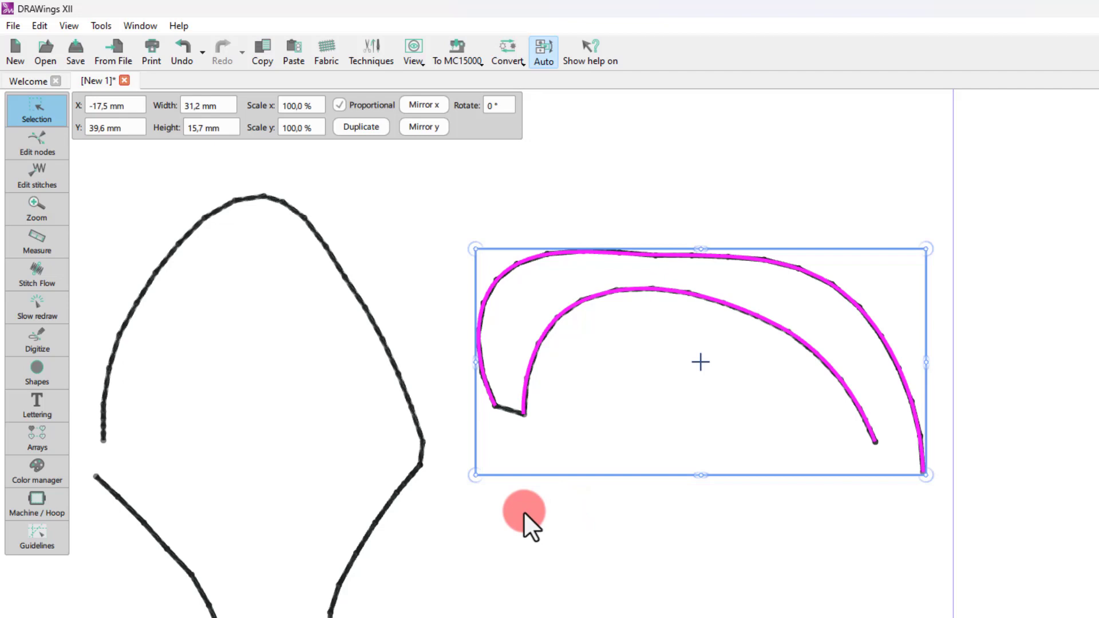
scroll(506, 513, "down", 3)
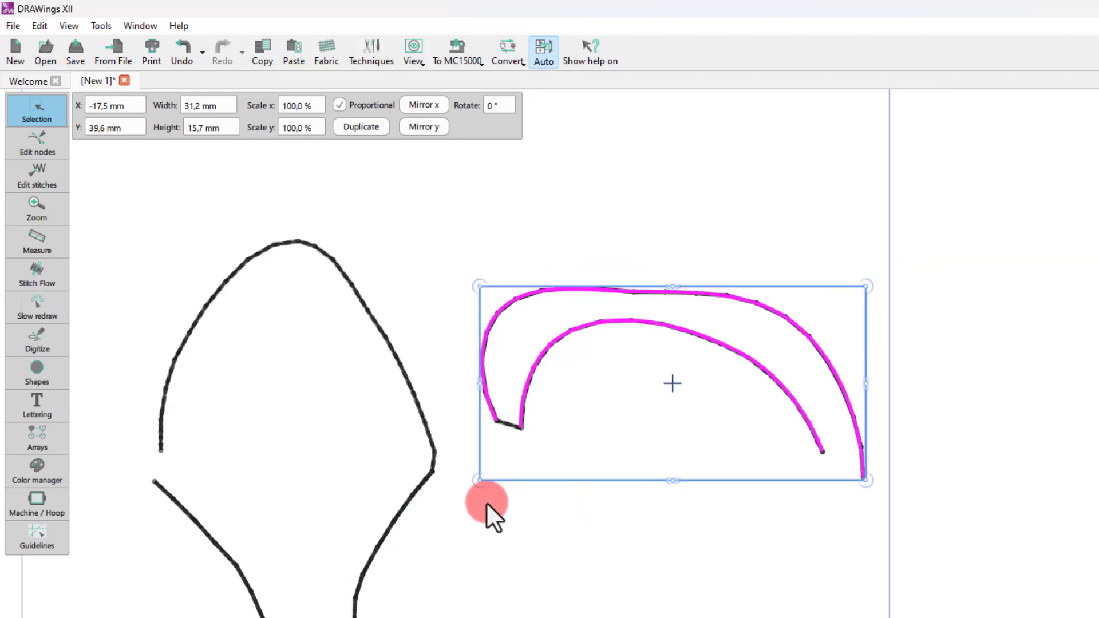
left_click(607, 500)
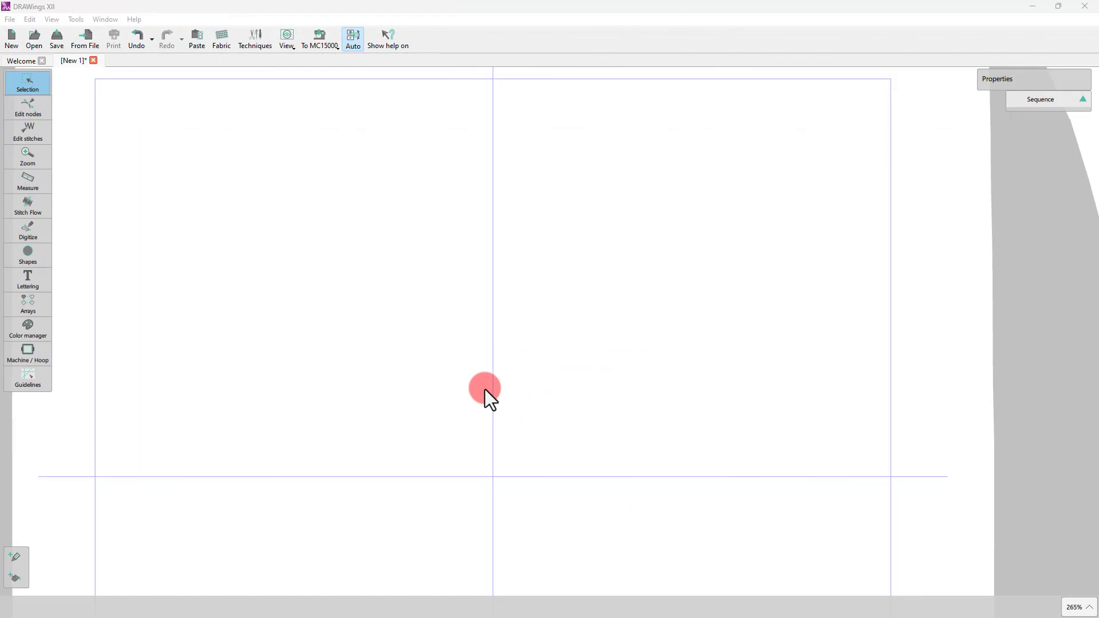
Digitize a closed rounded shape with four curve points in the upper left part of the empty hoop.
mouse_move(35, 235)
left_click(94, 236)
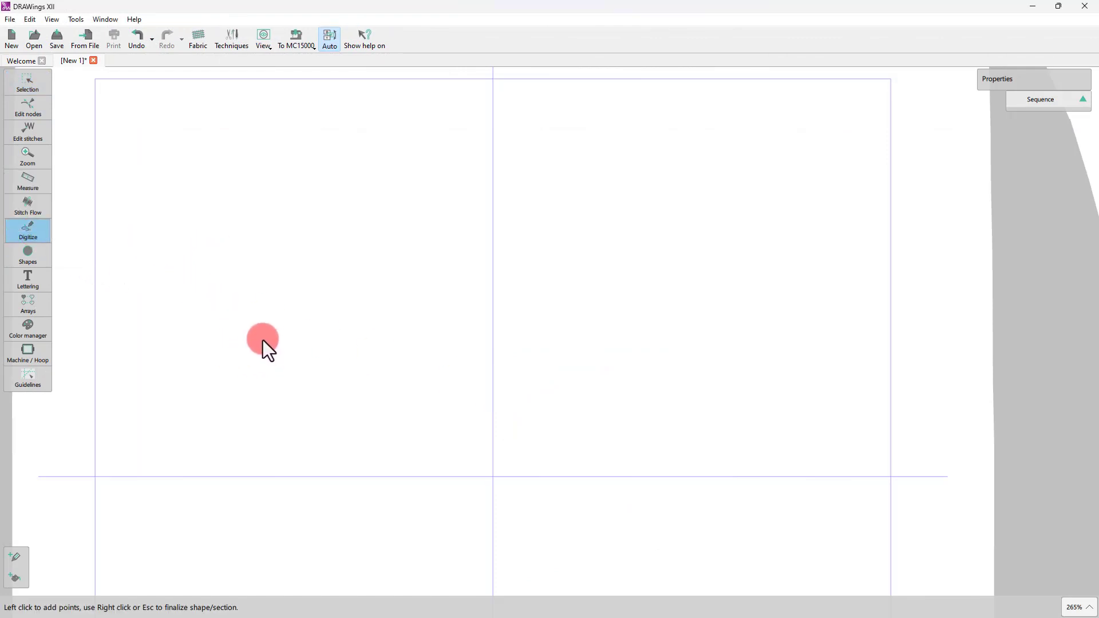
left_click(149, 230)
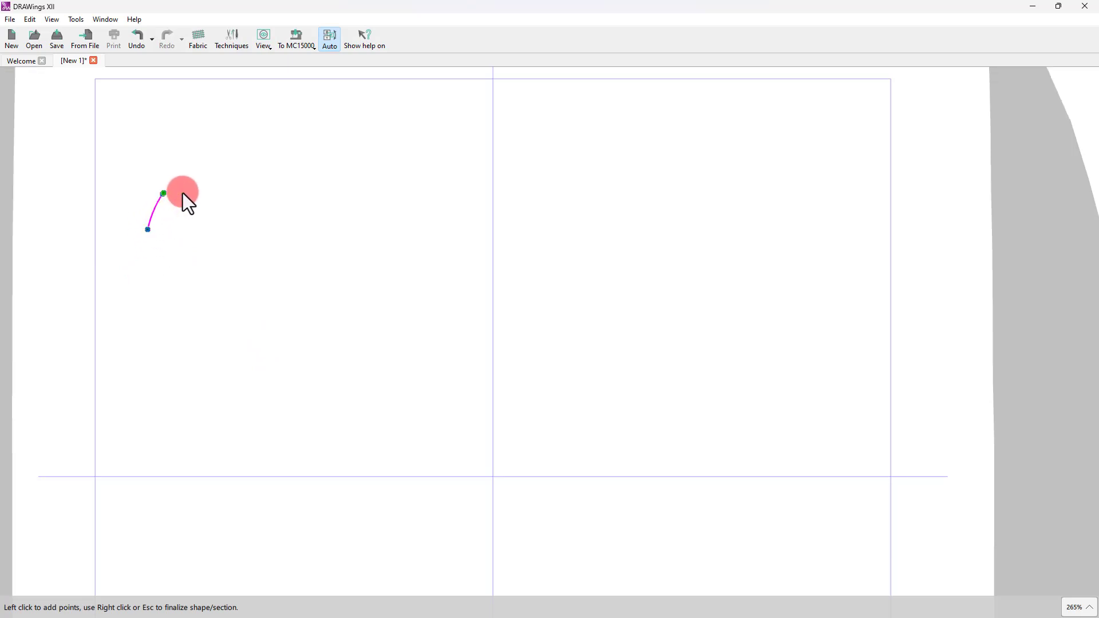
left_click(237, 208)
left_click(220, 288)
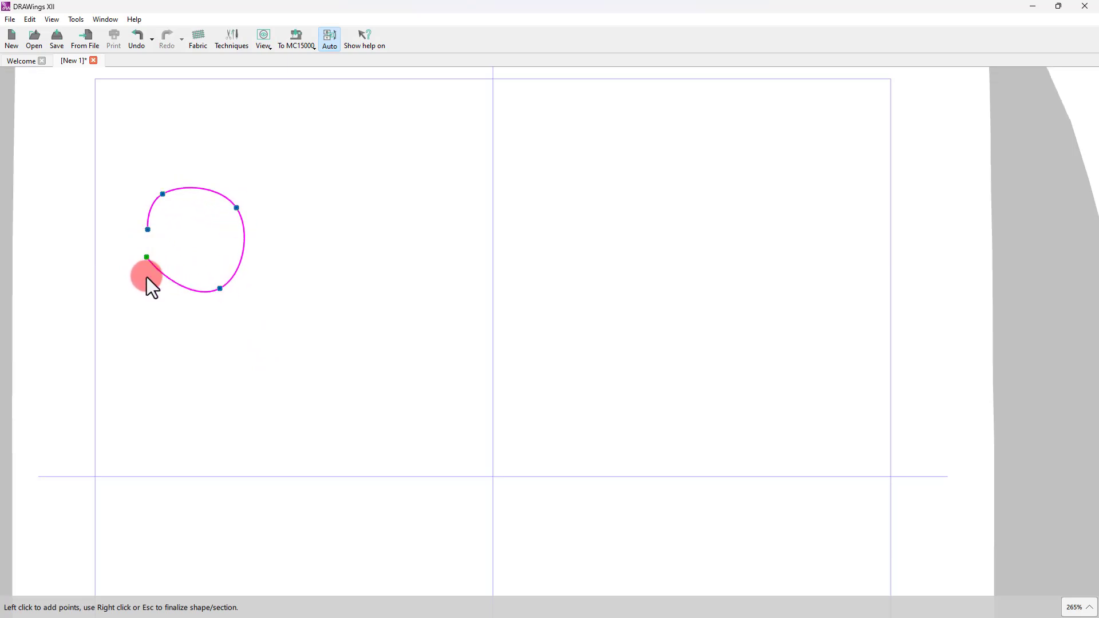
right_click(147, 232)
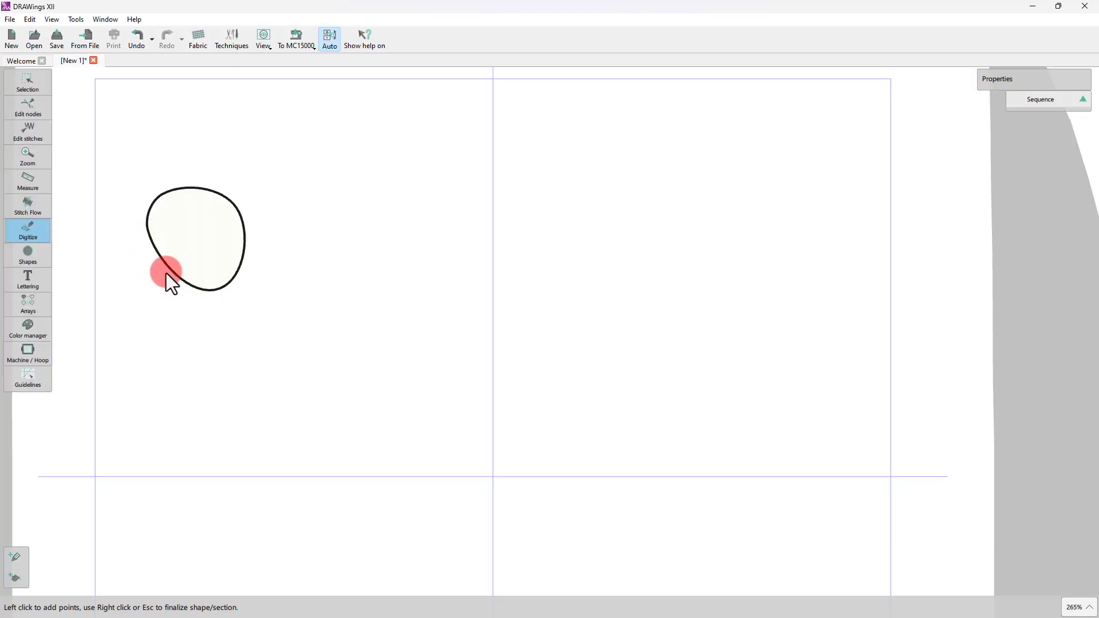
Start a second outline beside the rounded shape by placing alternating low and high curve points as a wavy line.
left_click(311, 267)
left_click(306, 202)
left_click(355, 268)
left_click(370, 247)
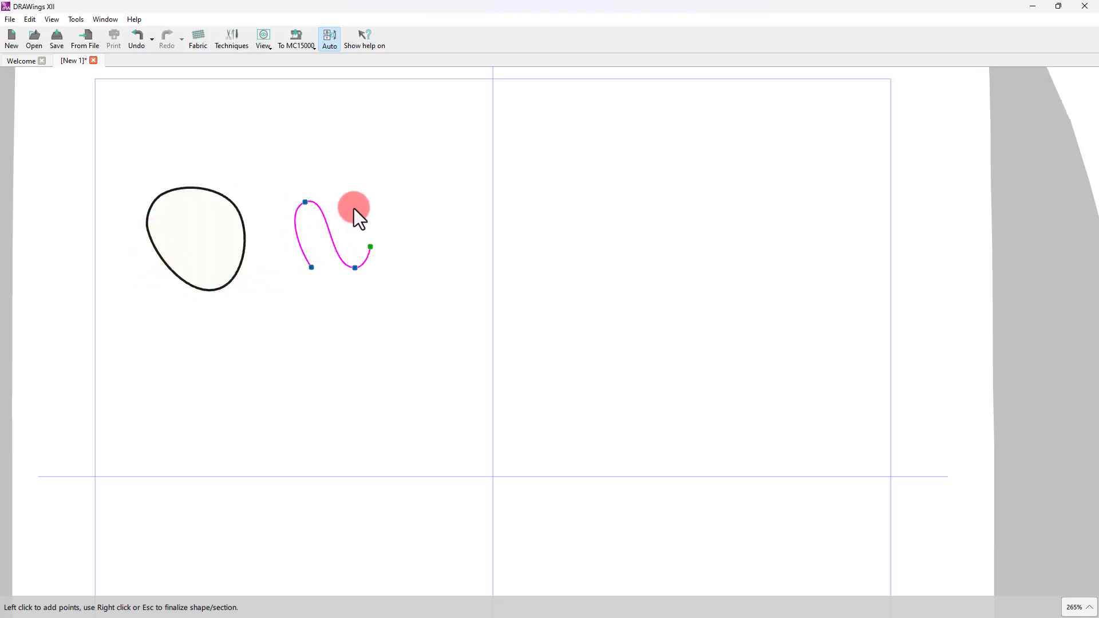
left_click(365, 200)
Continue the wavy line with four corner points forming a straight zigzag, and extend it with three more curve points.
key("shift")
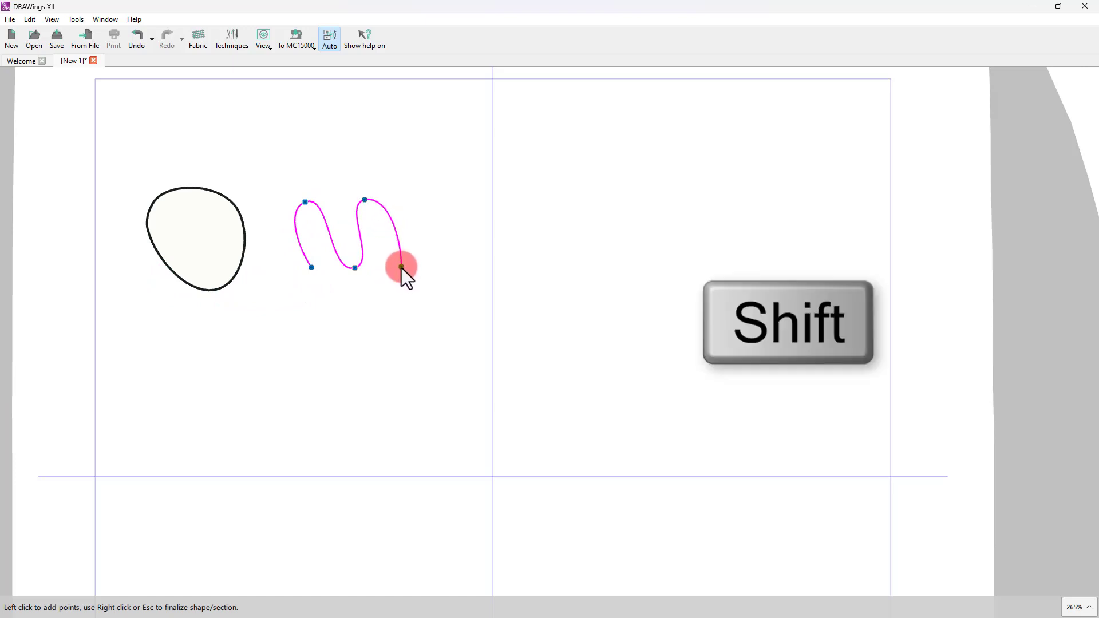
left_click(423, 202)
left_click(453, 197)
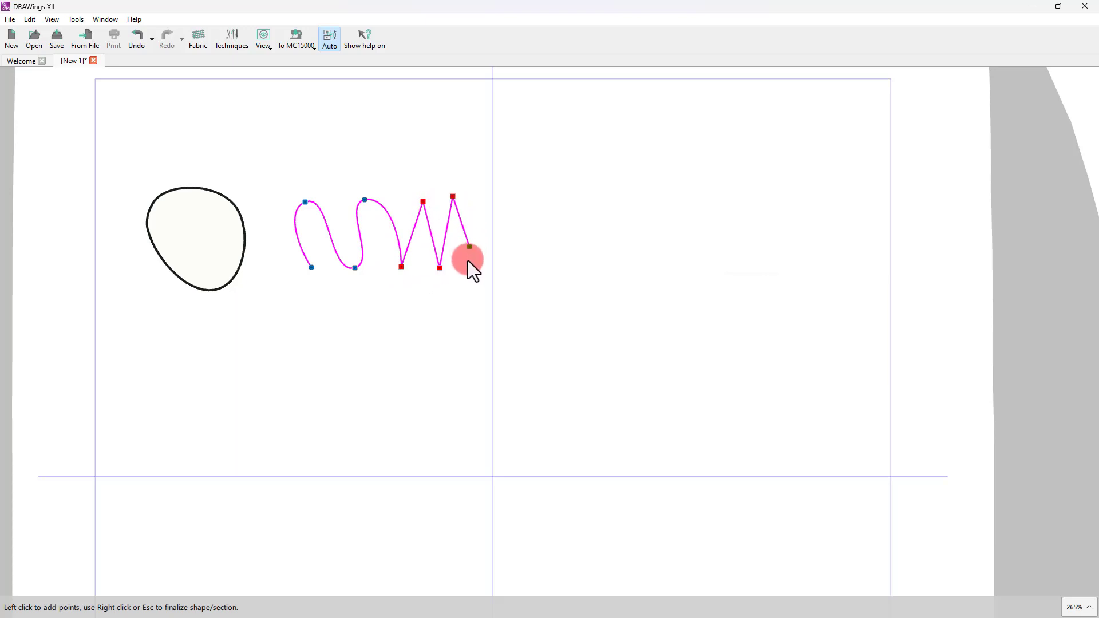
left_click(470, 267)
left_click(685, 272)
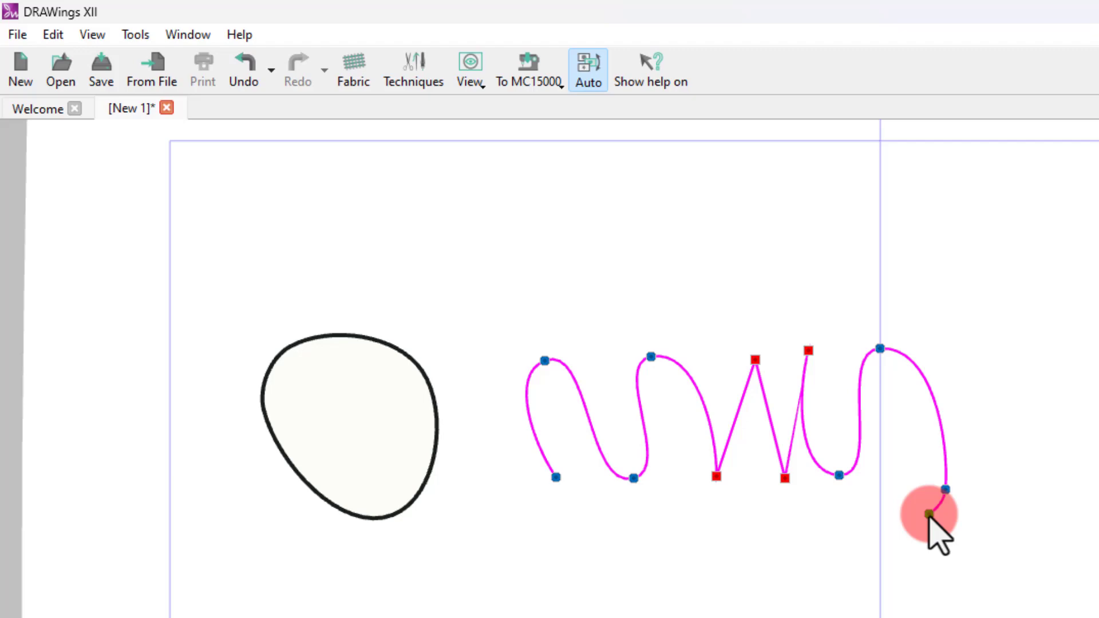
Remove the most recently placed points of the unfinished line one by one until only its first three curve points remain.
key("BackSpace")
key("BackSpace")
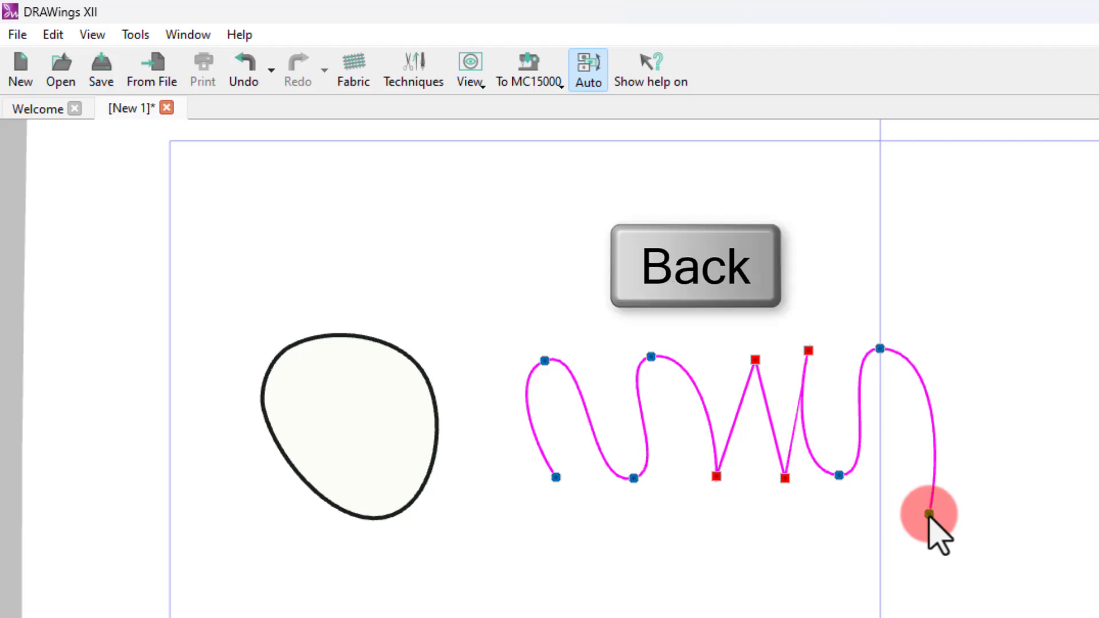
key("BackSpace")
key("BackSpace")
key("BackSpace")
key("BackSpace")
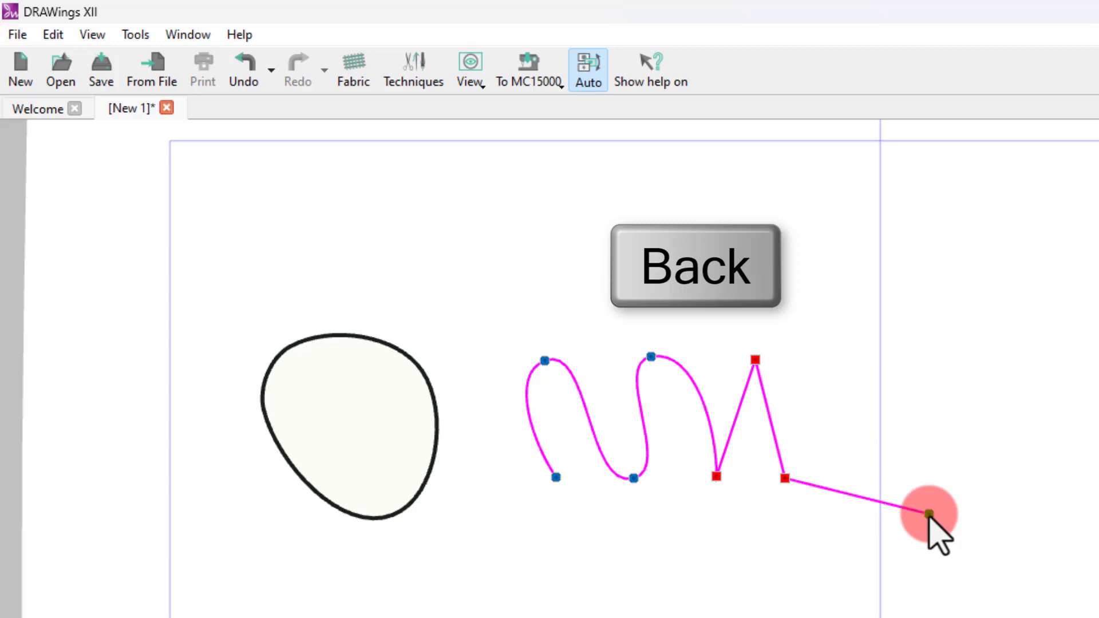
key("BackSpace")
key("BackSpace")
key("BackSpace")
key("BackSpace")
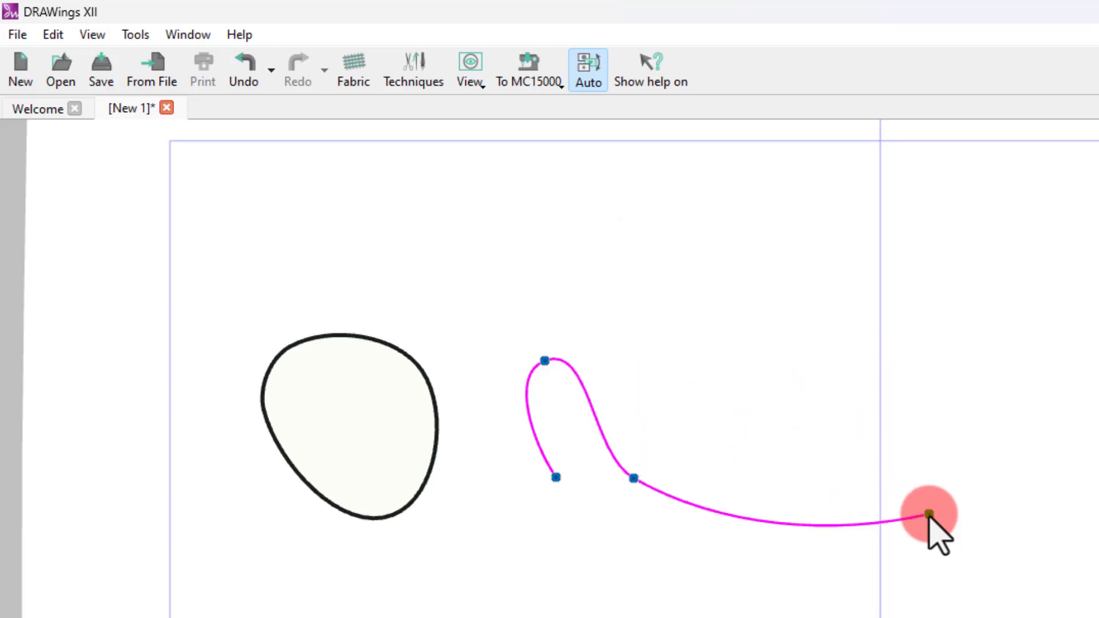
Remove the unfinished line's points back to its first one, and complete an open arch with two new curve points.
key("BackSpace")
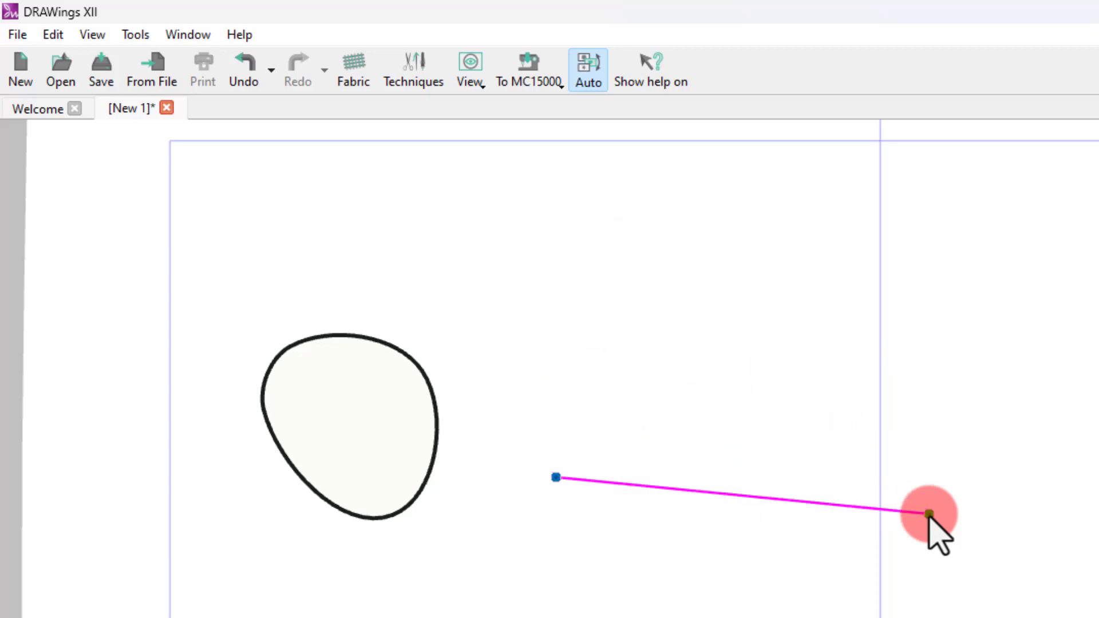
left_click(645, 353)
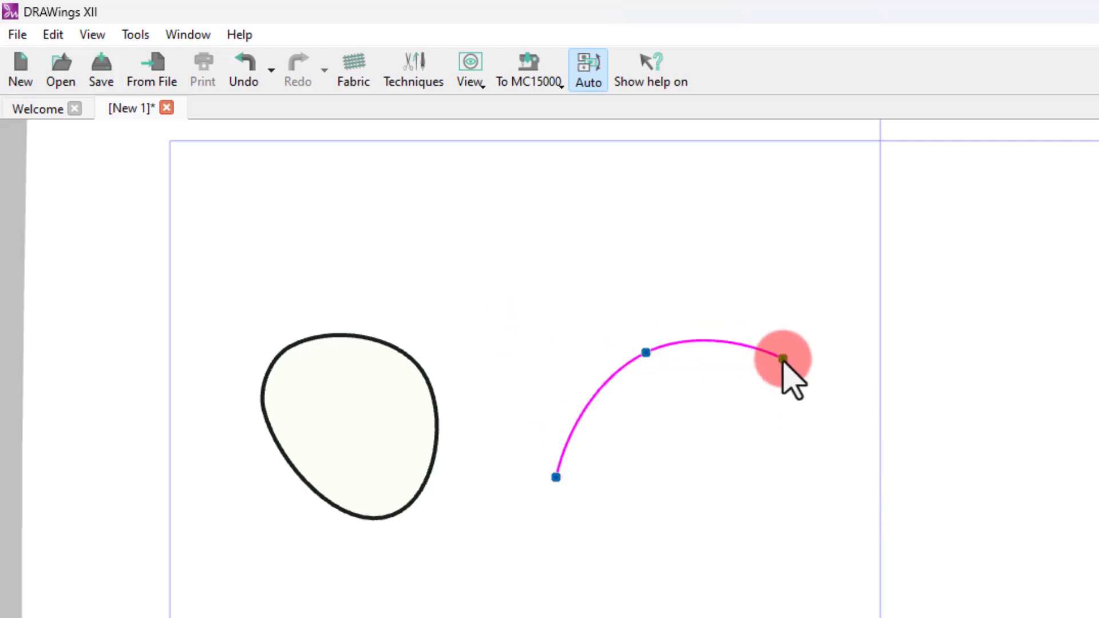
left_click(782, 359)
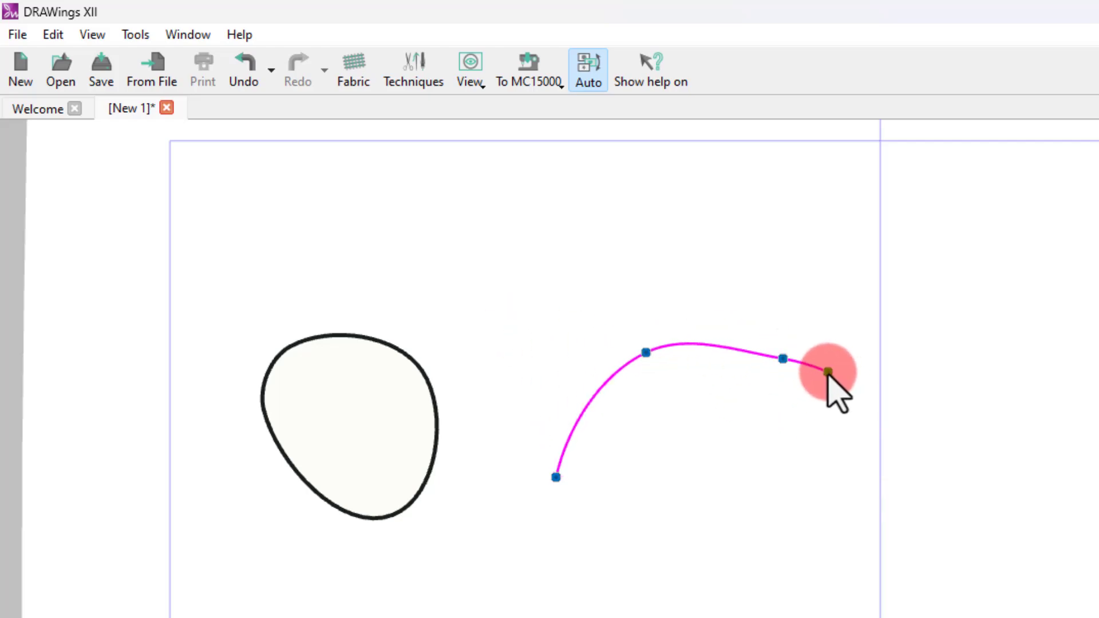
right_click(828, 372)
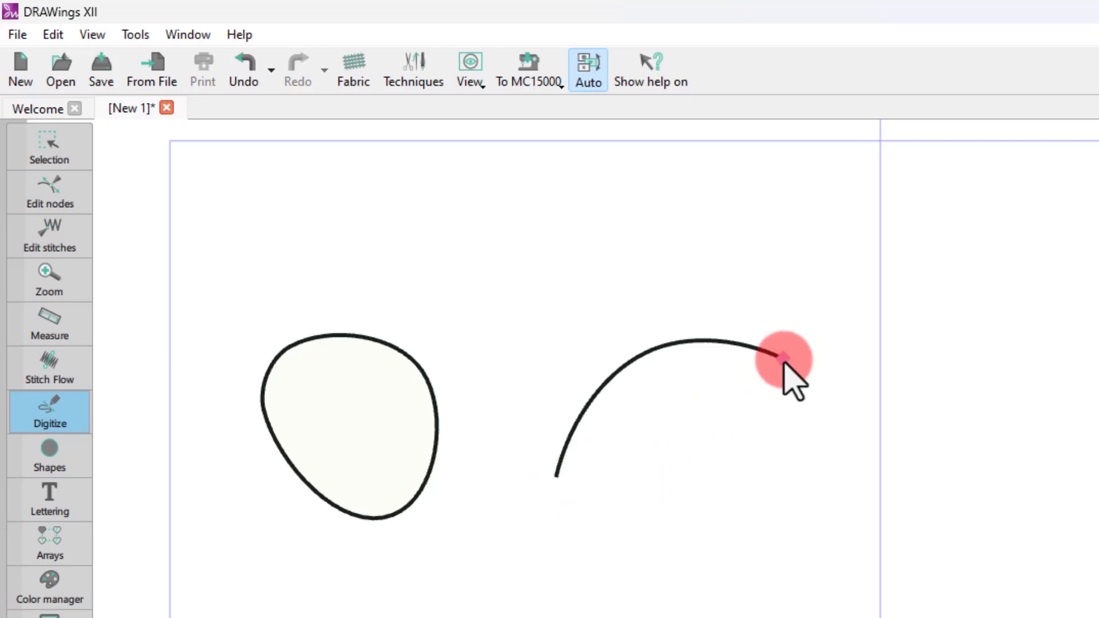
Extend the arch from its end with two curve points sloping down to a final end point, and finish the outline.
mouse_move(783, 359)
left_mouse_down()
mouse_move(896, 365)
mouse_move(899, 401)
mouse_move(991, 414)
mouse_move(1034, 444)
mouse_move(1038, 516)
mouse_move(965, 461)
mouse_move(963, 498)
left_mouse_up()
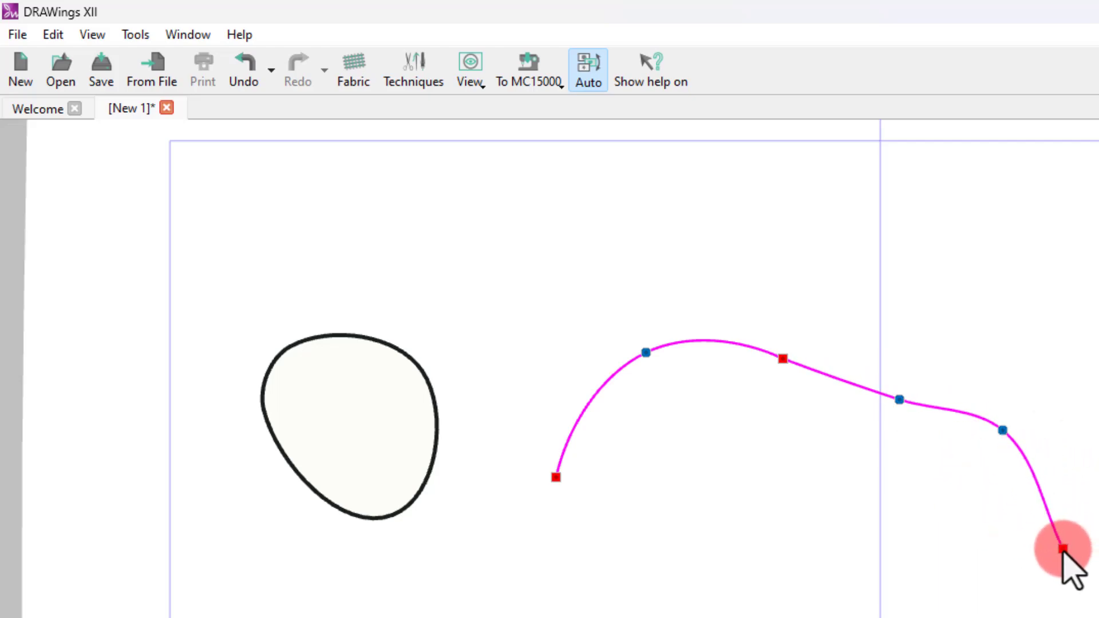
double_click(1062, 548)
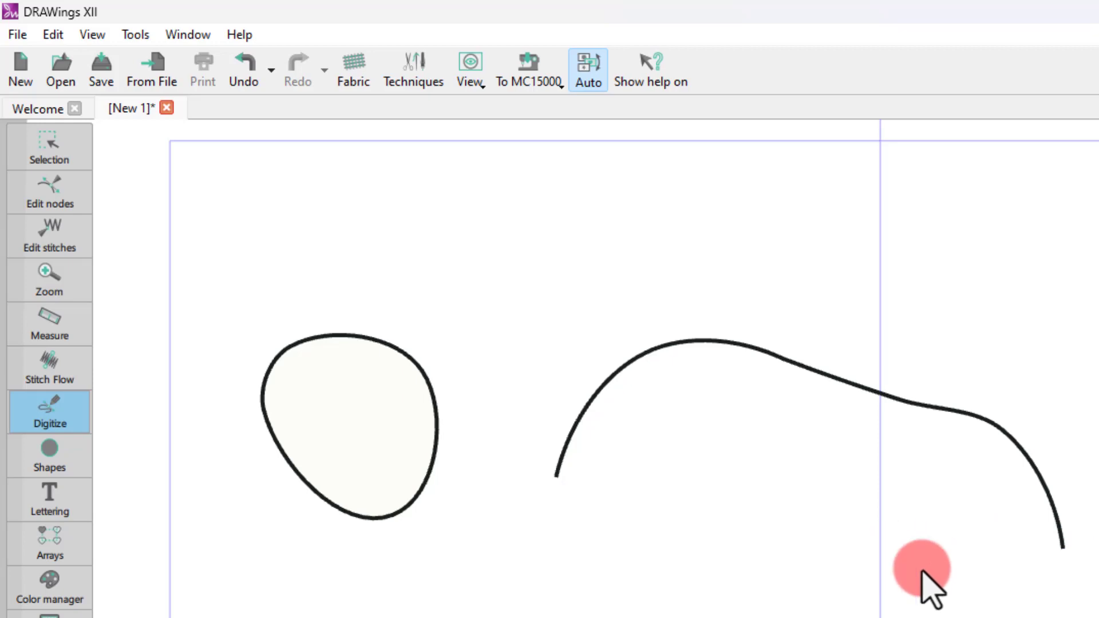
Resume the outline from its far lower end and continue it back beneath the arch with a winding series of curves.
left_click(1063, 548)
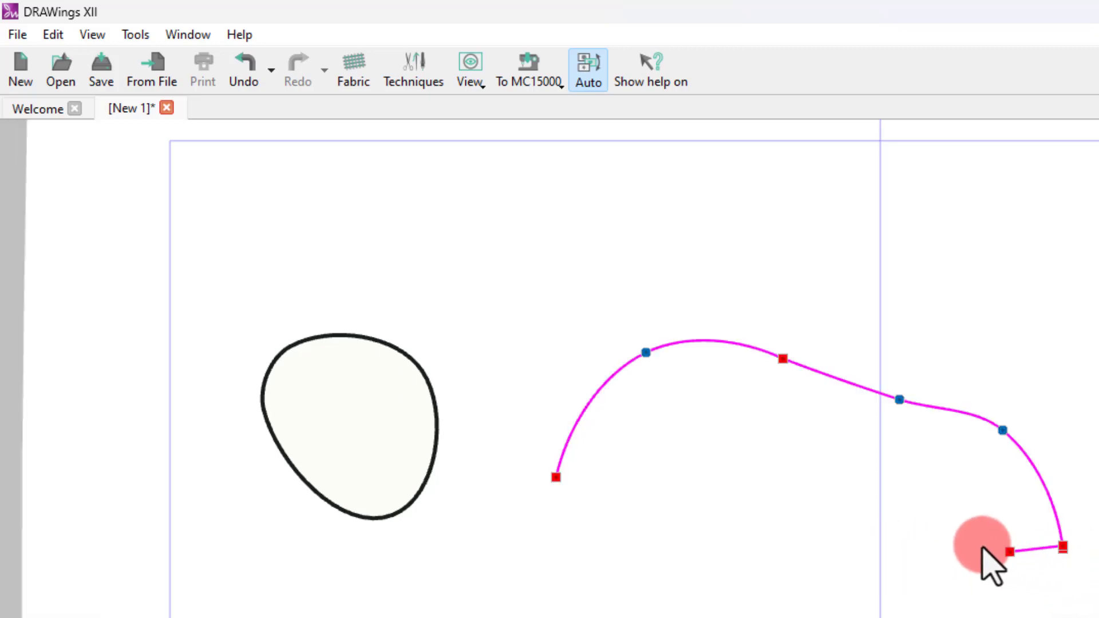
left_click(931, 544)
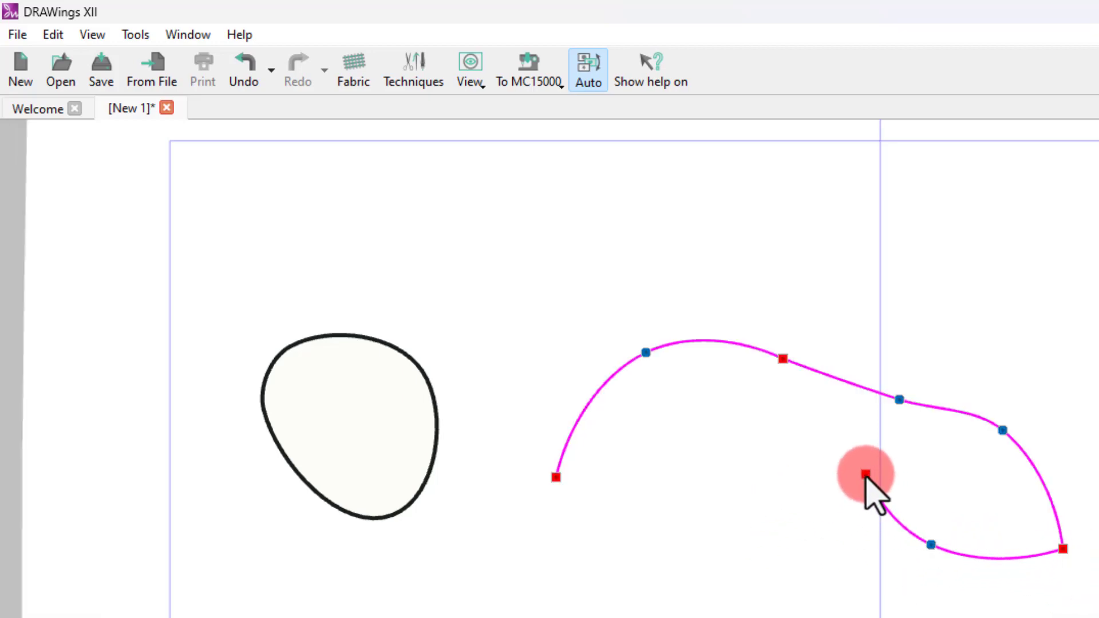
left_click_drag(839, 443, 782, 488)
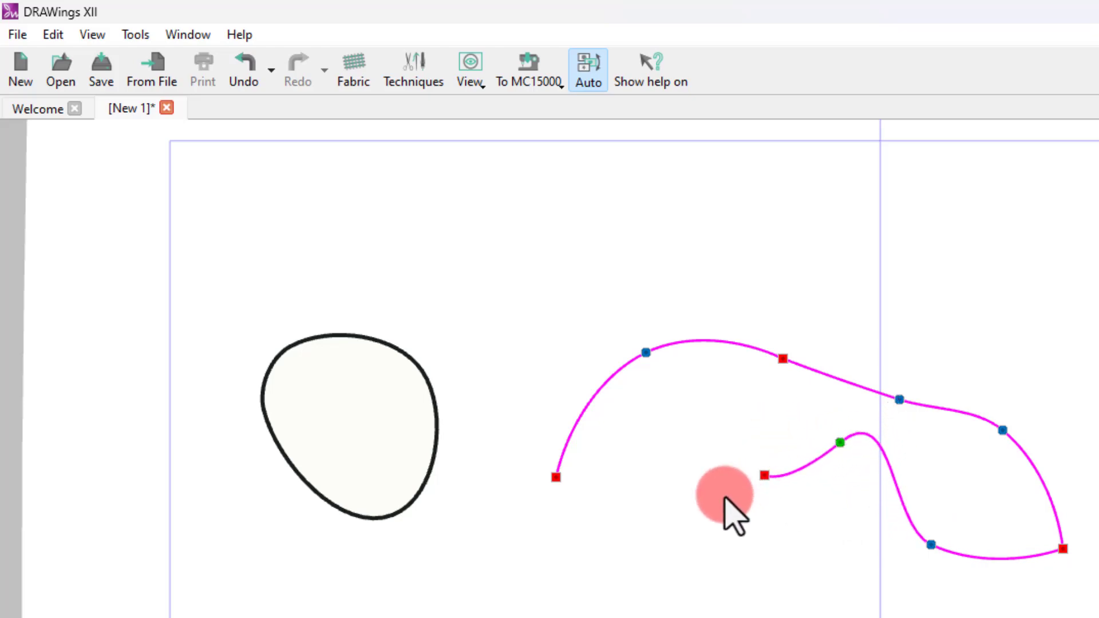
left_click_drag(704, 529, 589, 544)
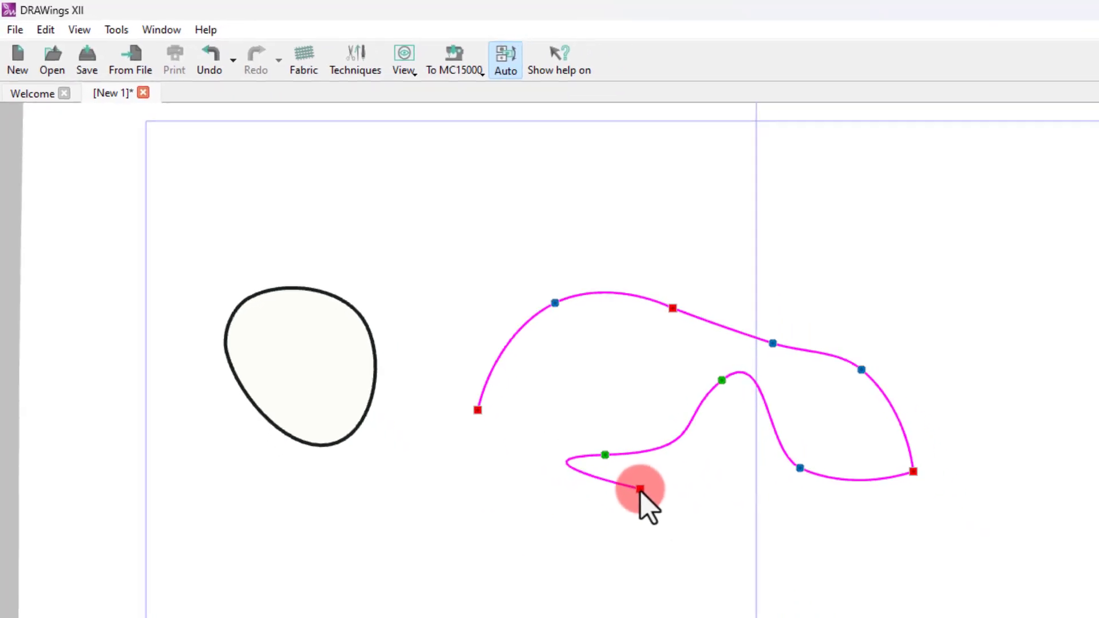
right_click(745, 574)
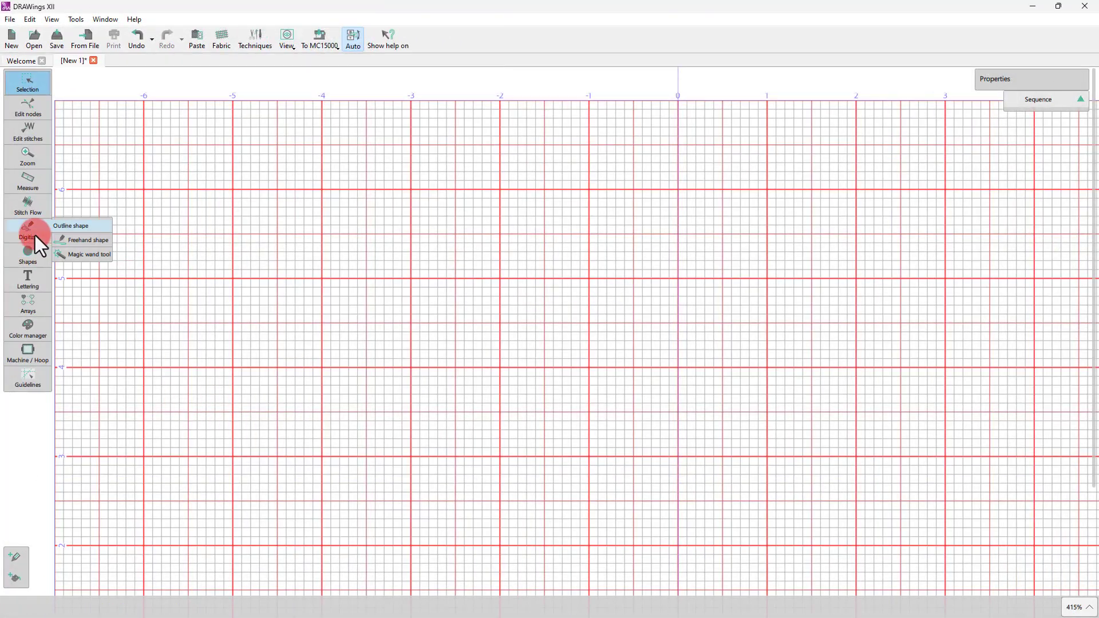
Digitize an open wave snapped to the grid from (-6, 5) to (-2, 5), placing curve points every half unit alternately at heights 5 and 6.
left_click(144, 279)
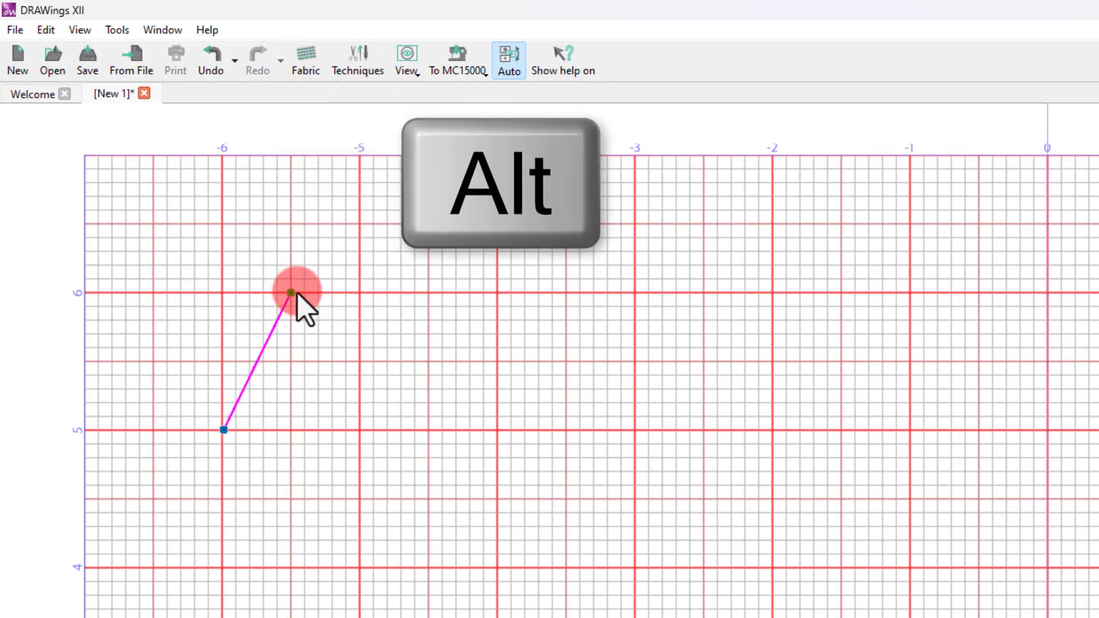
left_click(289, 302, "alt")
left_click(359, 430, "alt")
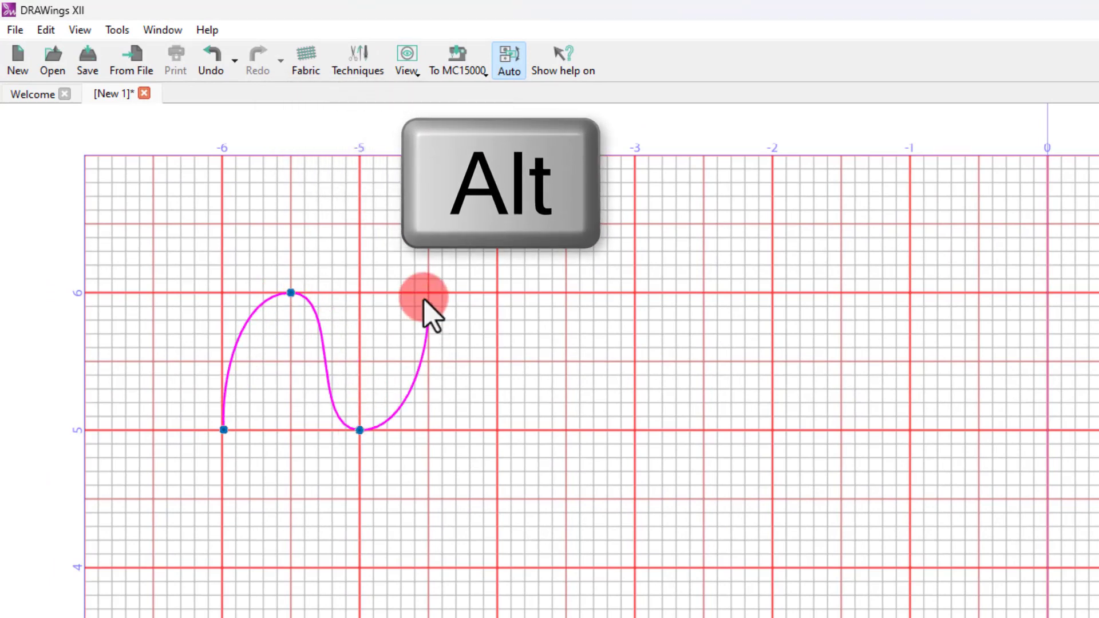
left_click(428, 293, "alt")
left_click(496, 429, "alt")
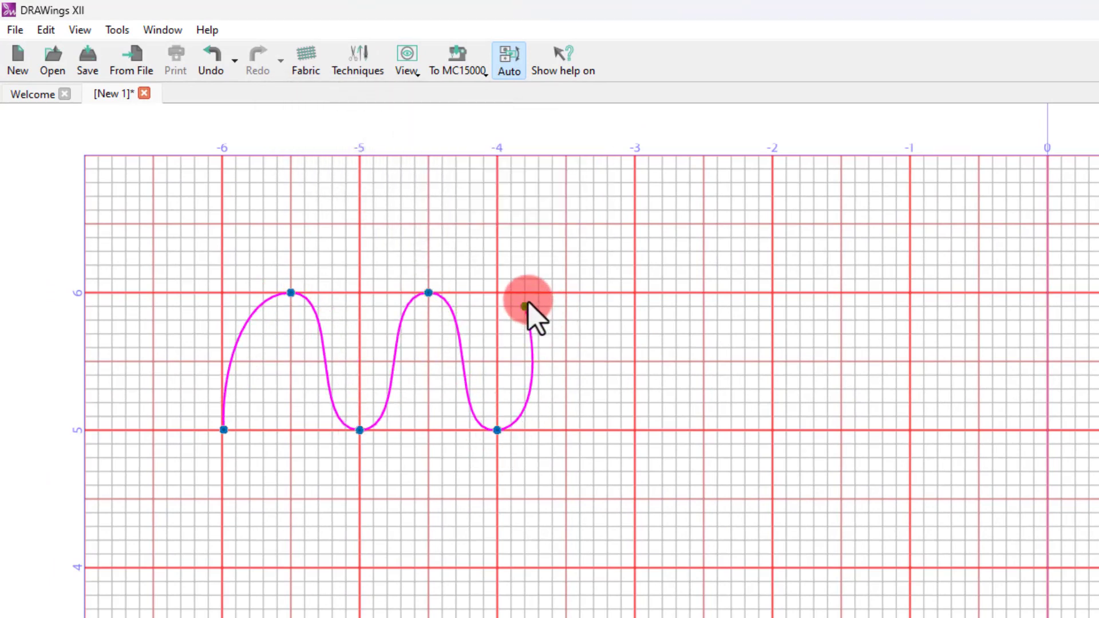
left_click(566, 295)
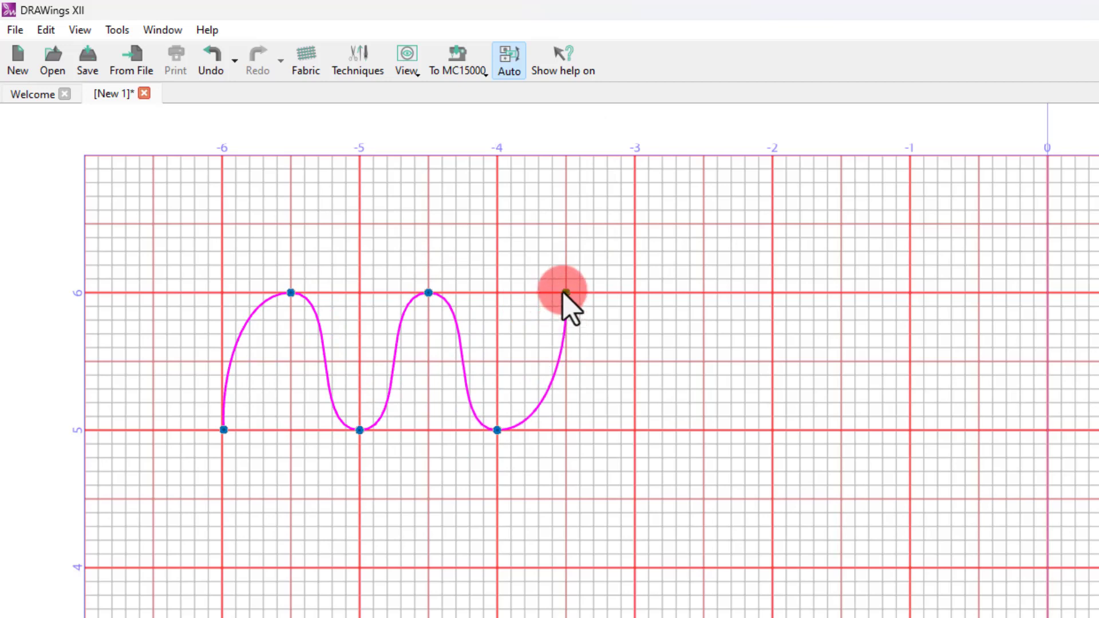
left_click(634, 430)
left_click(703, 293)
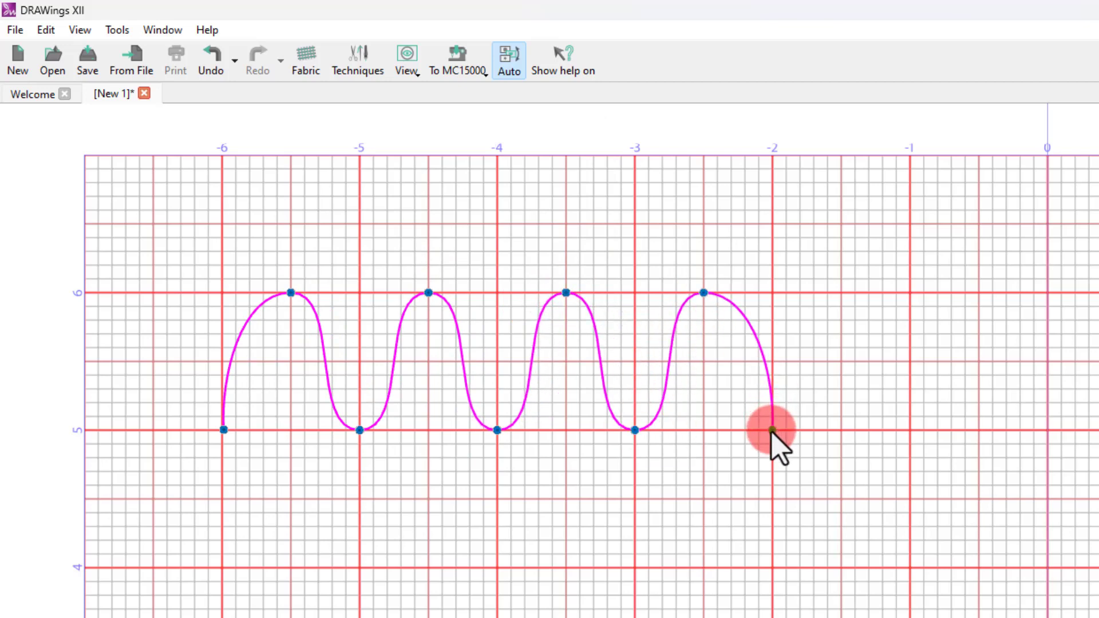
left_click(770, 430)
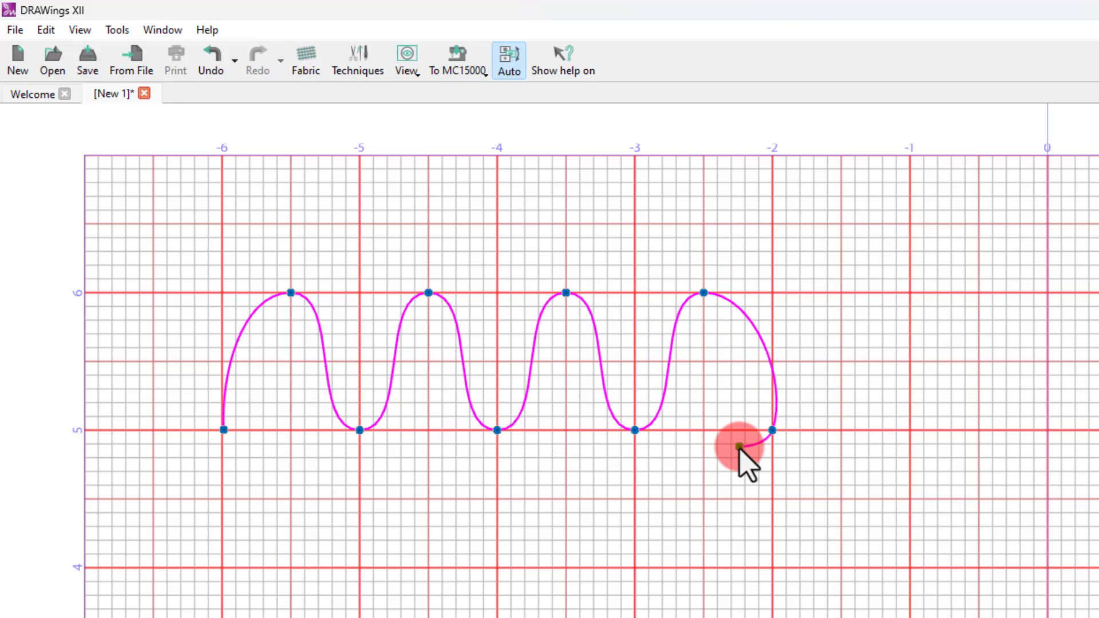
key("Return")
Digitize a closed oval about 2.3 by 1.5 grid units below the wave, with a smaller oval hole about 1.4 by 0.8 inside.
left_click(50, 387)
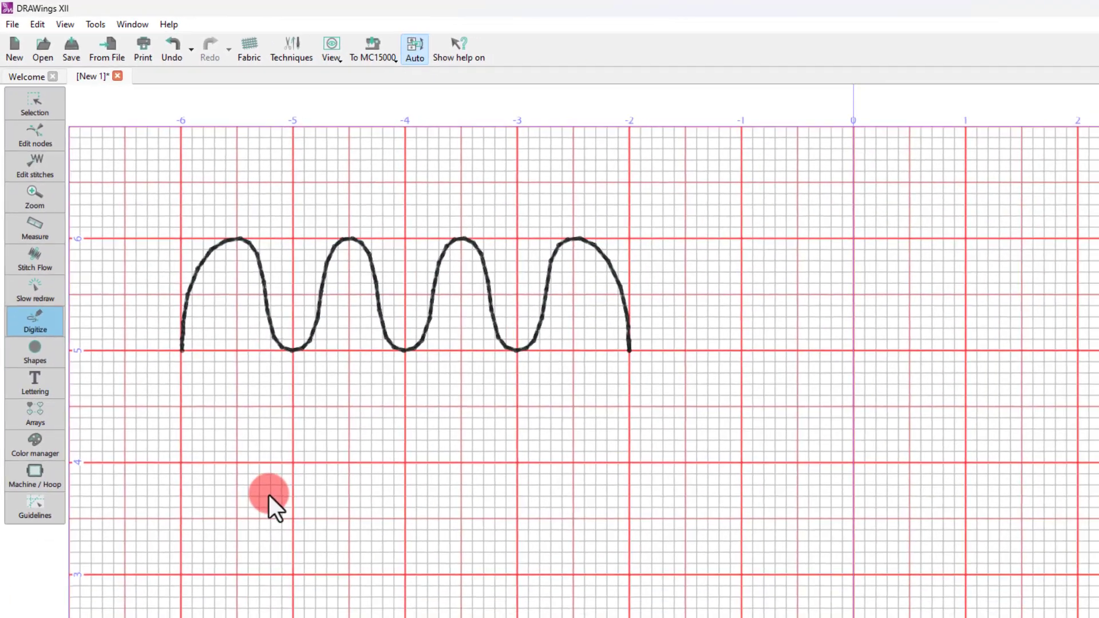
left_click(269, 493)
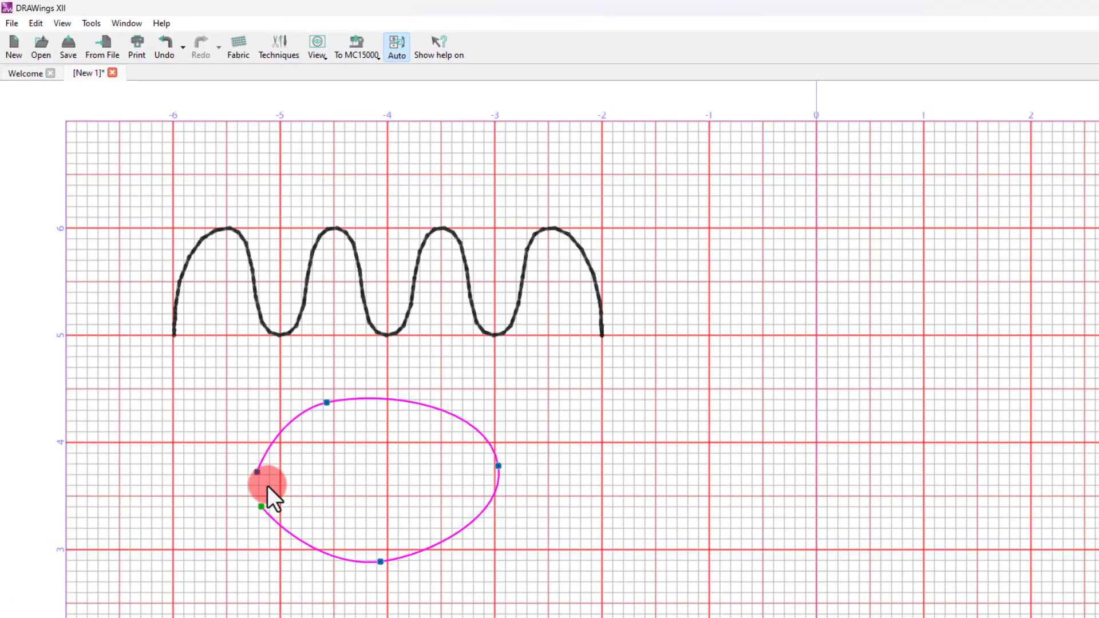
key("Return")
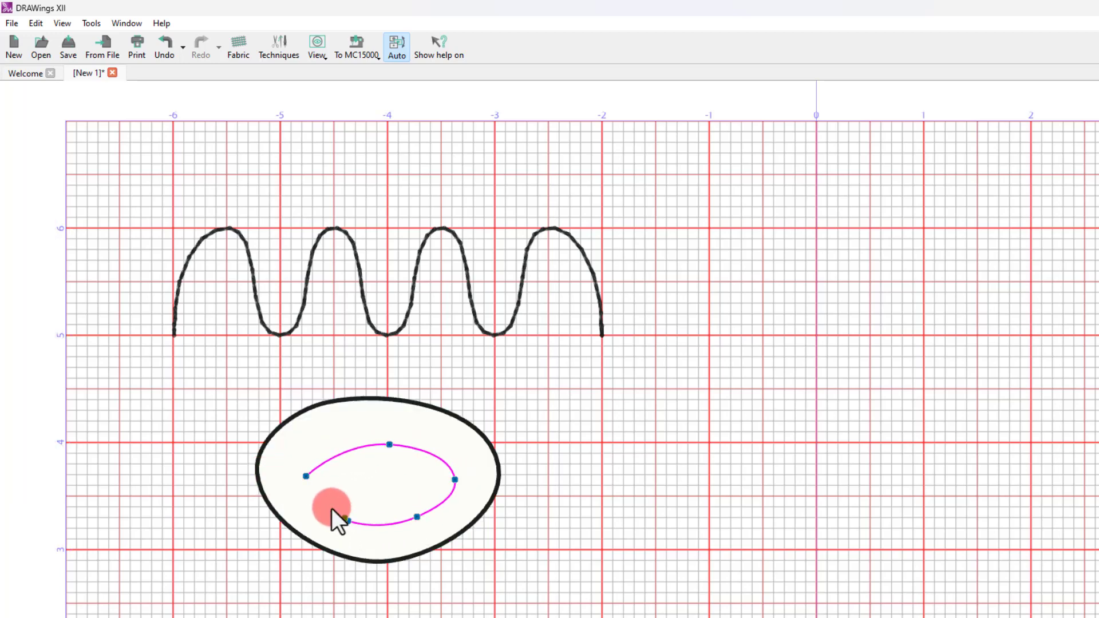
left_click(326, 493)
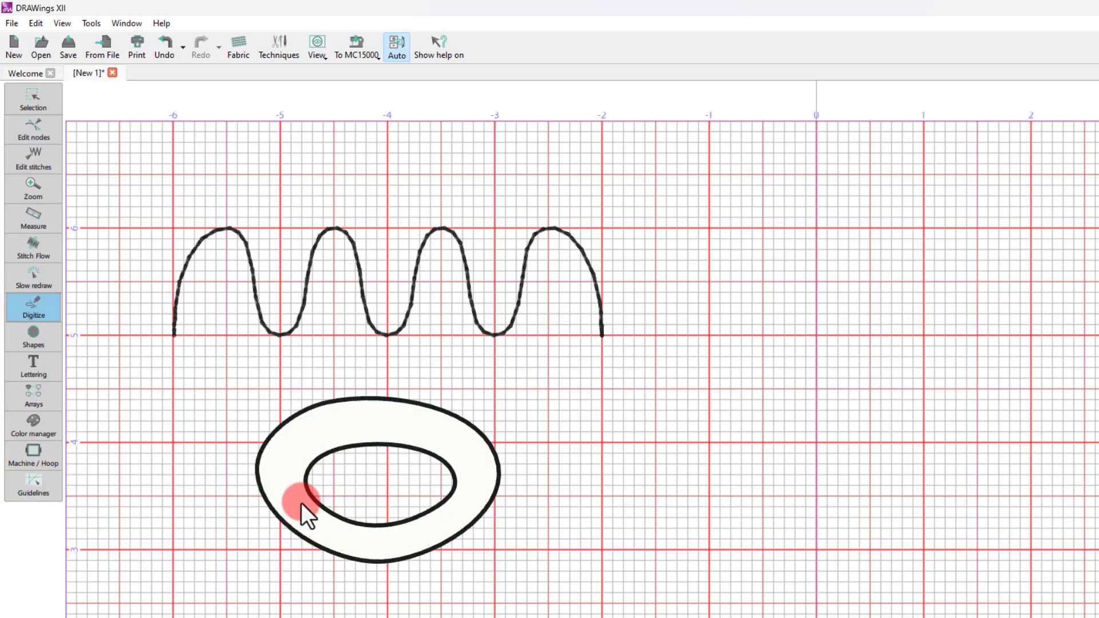